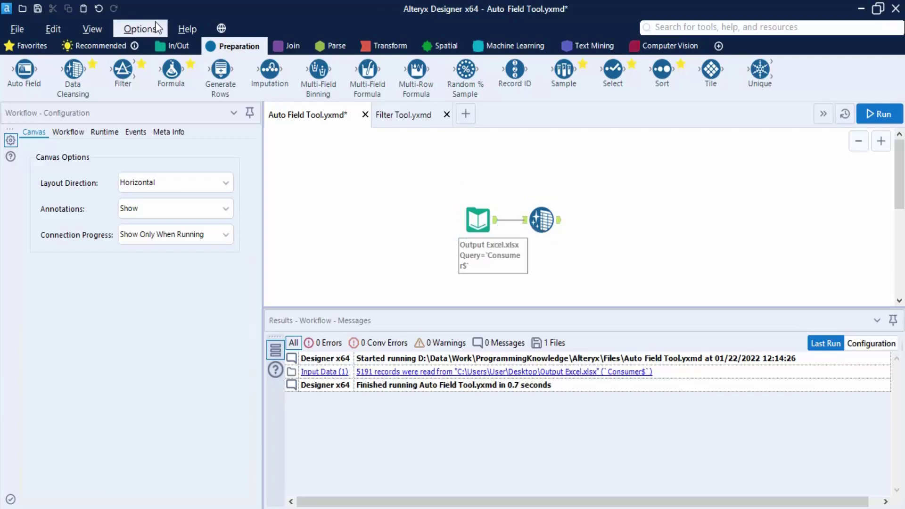
# Examine the existing Data Cleansing tool's output data across its columns, including Sub-Category.
pyautogui.click(163, 46)
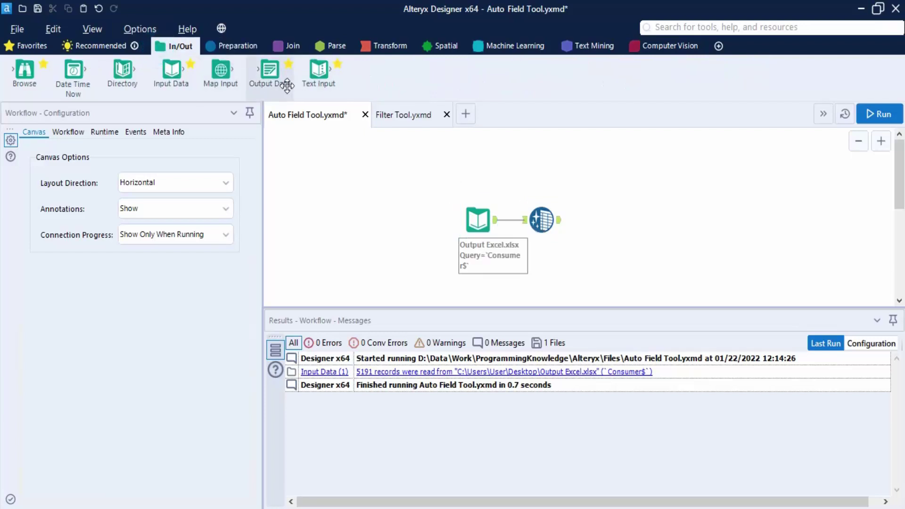
pyautogui.click(234, 45)
pyautogui.click(544, 230)
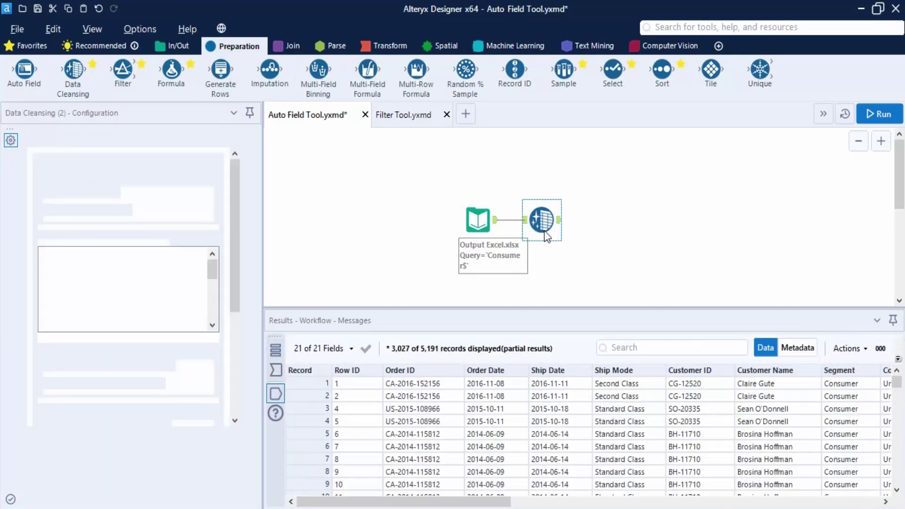
pyautogui.moveTo(500, 502); pyautogui.dragTo(624, 502)
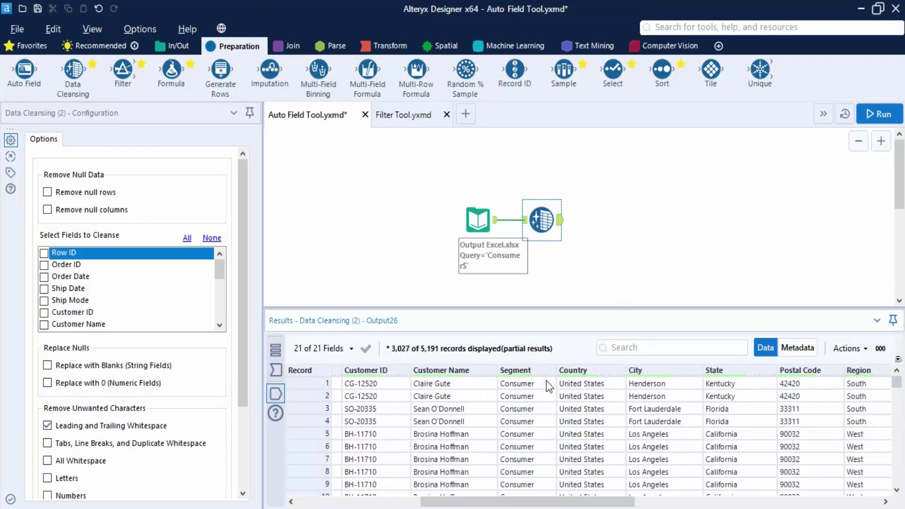
pyautogui.click(603, 502)
pyautogui.moveTo(603, 502); pyautogui.dragTo(795, 502)
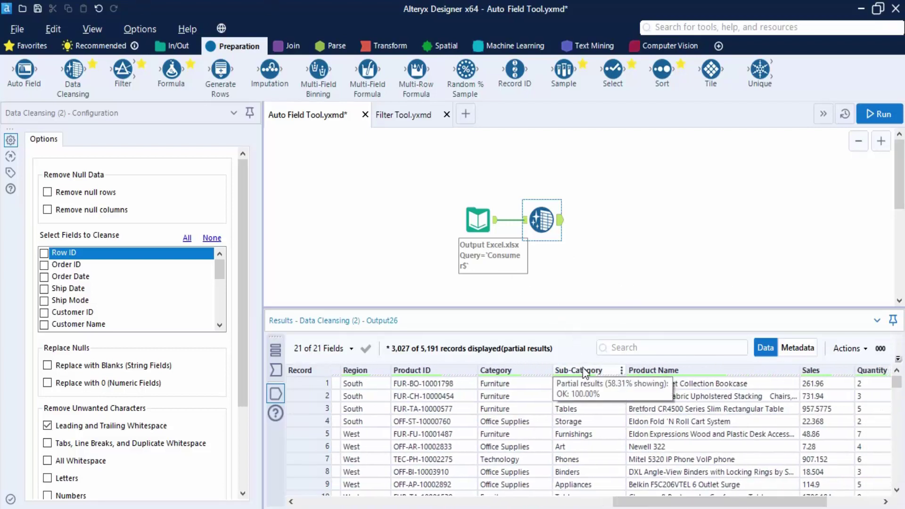
# Delete the Data Cleansing tool connected to the Input Data tool.
pyautogui.click(534, 185)
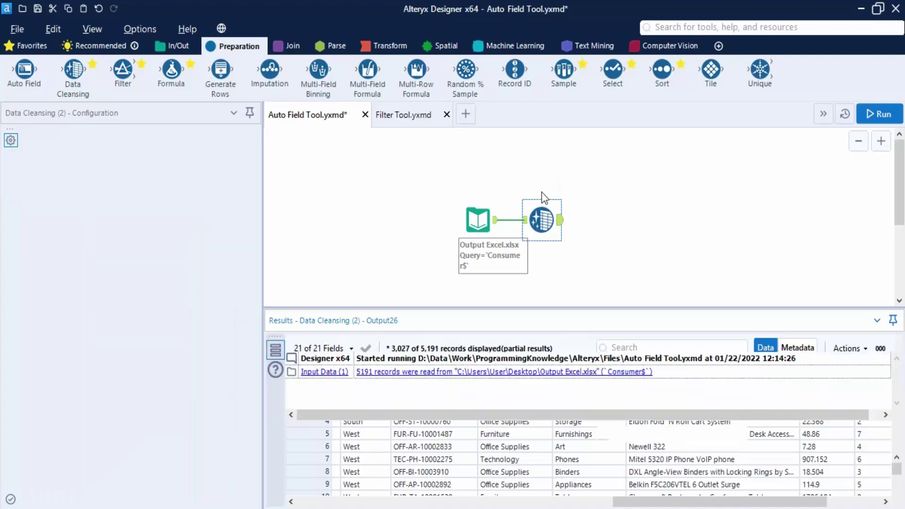
pyautogui.moveTo(536, 183); pyautogui.dragTo(568, 252)
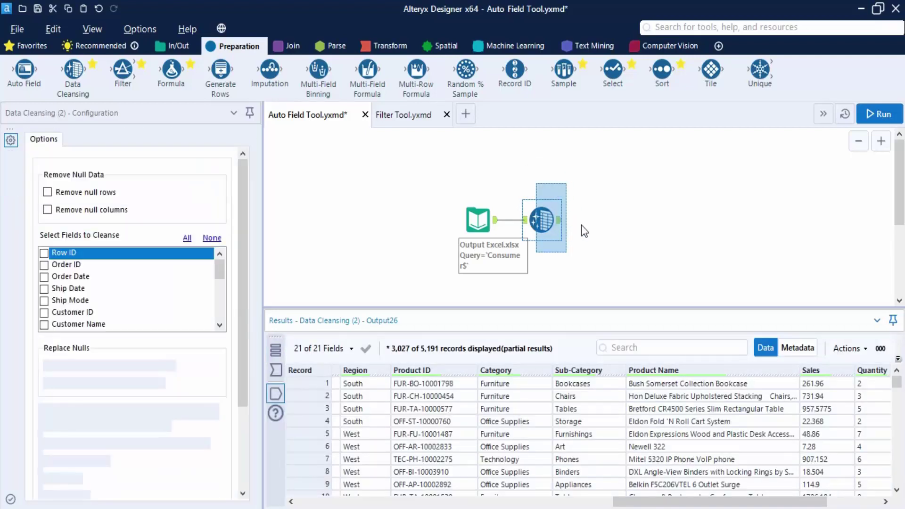
pyautogui.hotkey('ctrl', 'r')
pyautogui.press('Delete')
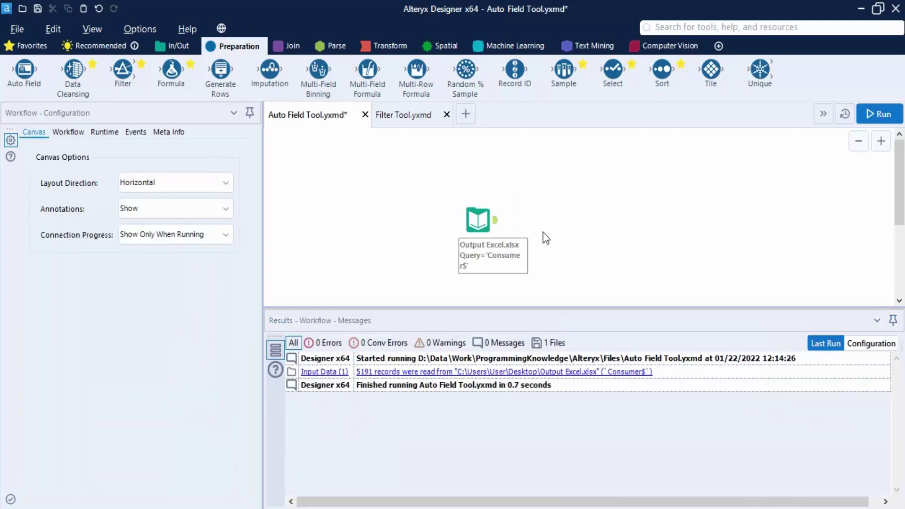
pyautogui.moveTo(95, 80); pyautogui.dragTo(589, 229)
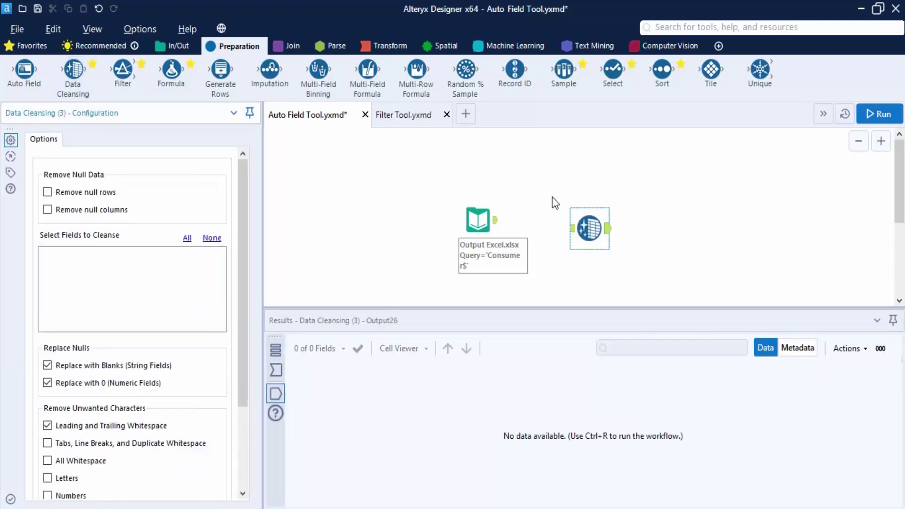
pyautogui.click(541, 180)
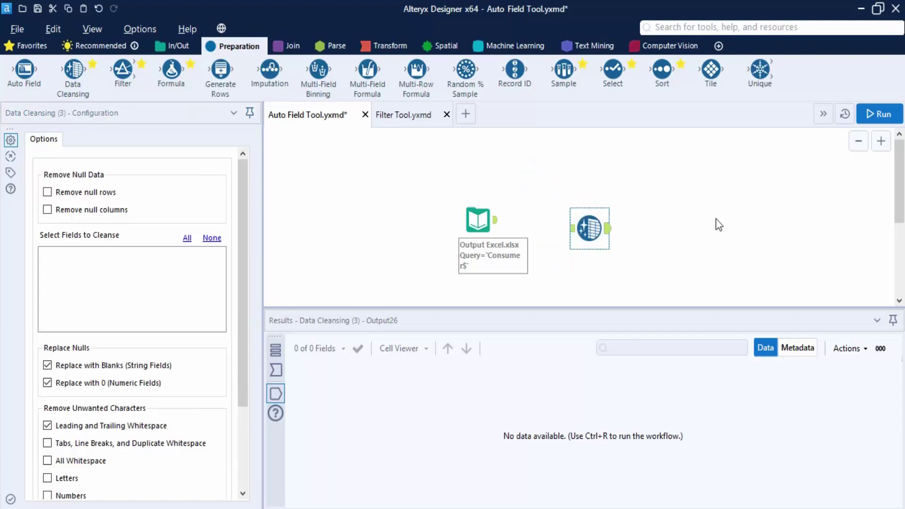
pyautogui.hotkey('ctrl', 'r')
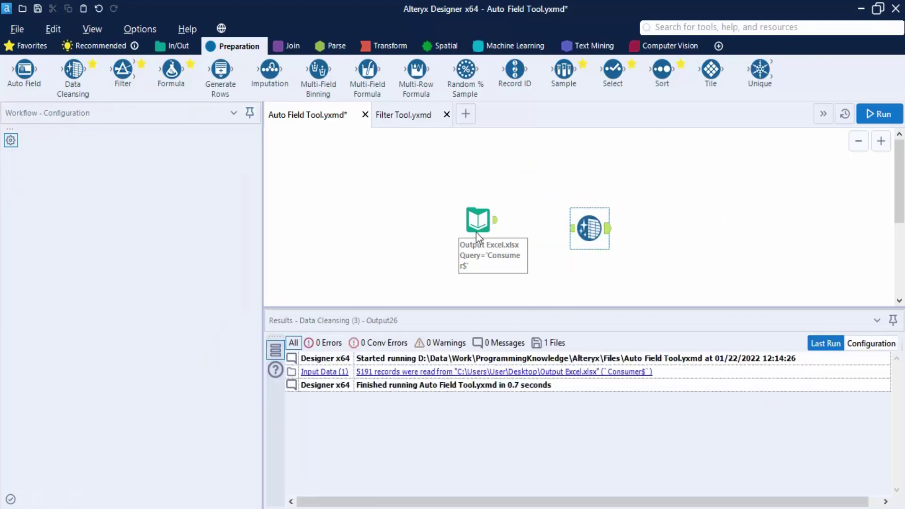
# From the Input Data results, cleanse Leading/Trailing Whitespace in the Sub-Category column and add the resulting Data Cleansing tool to the workflow.
pyautogui.click(479, 234)
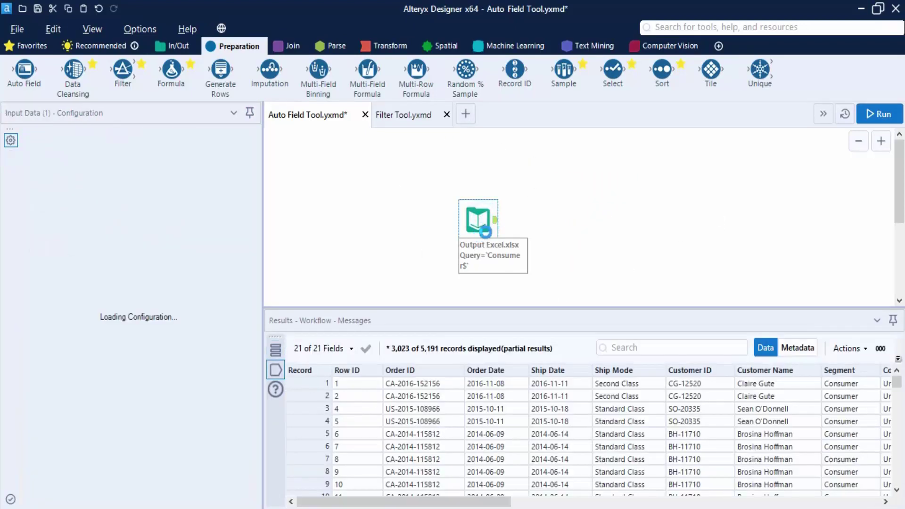
pyautogui.moveTo(377, 501); pyautogui.dragTo(695, 501)
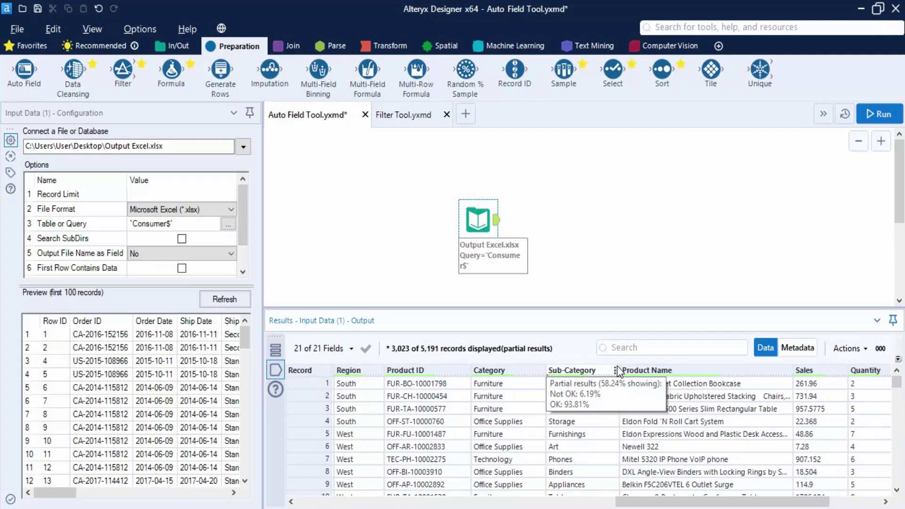
pyautogui.click(615, 371)
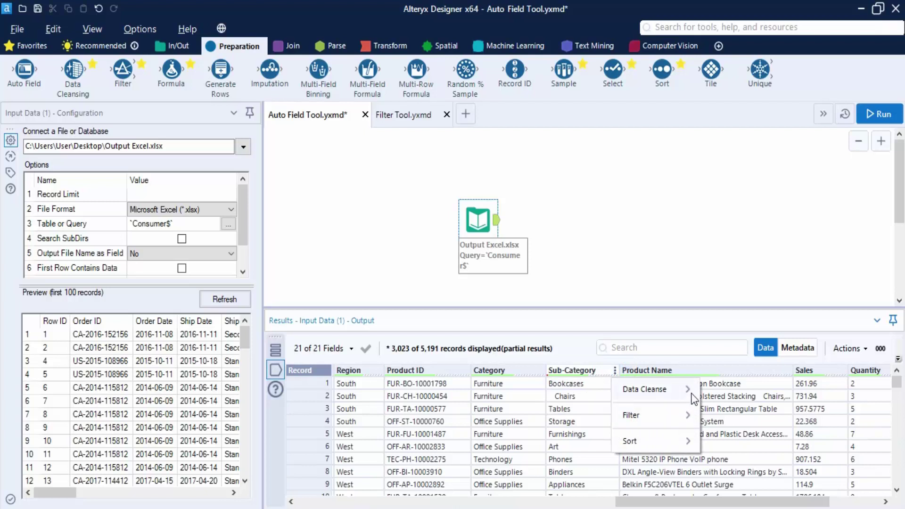
pyautogui.moveTo(691, 396)
pyautogui.moveTo(719, 415)
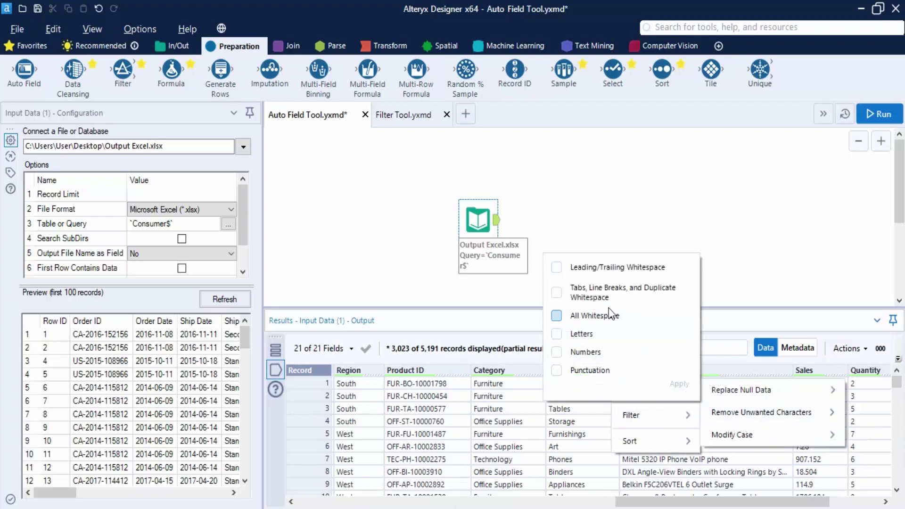
pyautogui.click(558, 267)
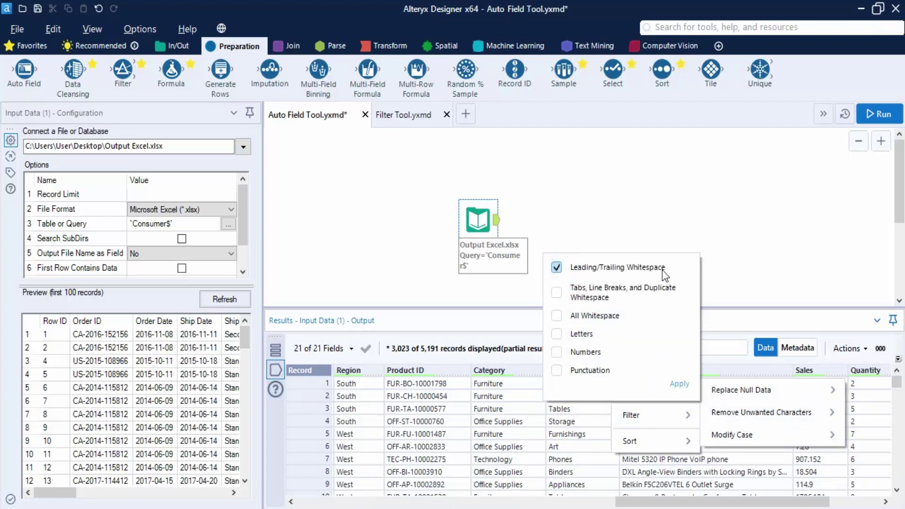
pyautogui.click(681, 385)
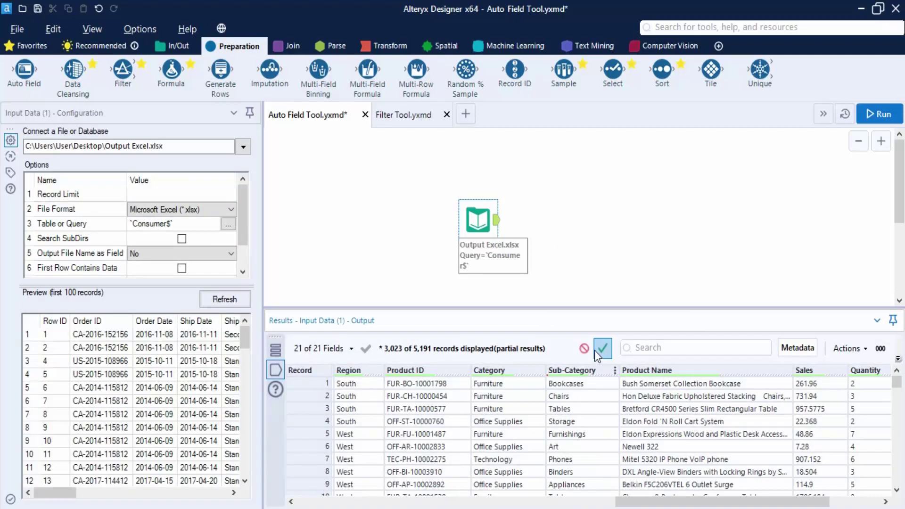
pyautogui.click(604, 349)
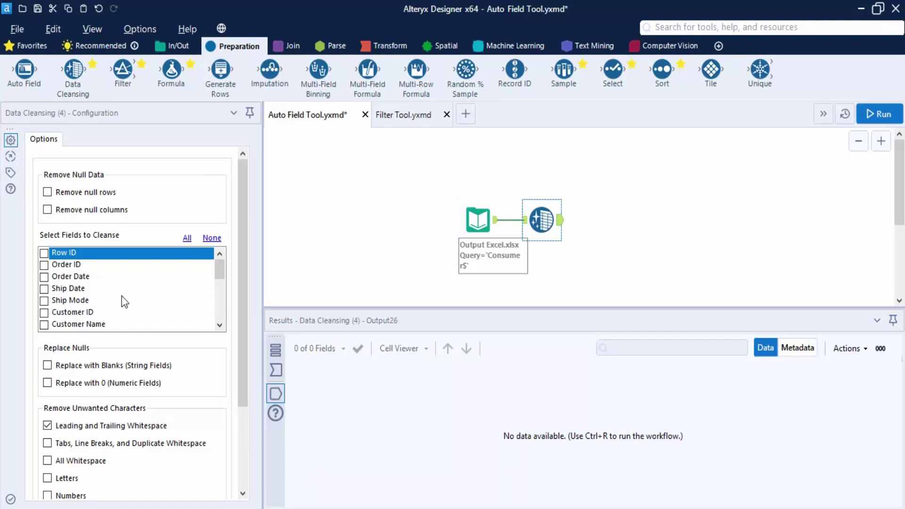
pyautogui.scroll(-3, 144, 405)
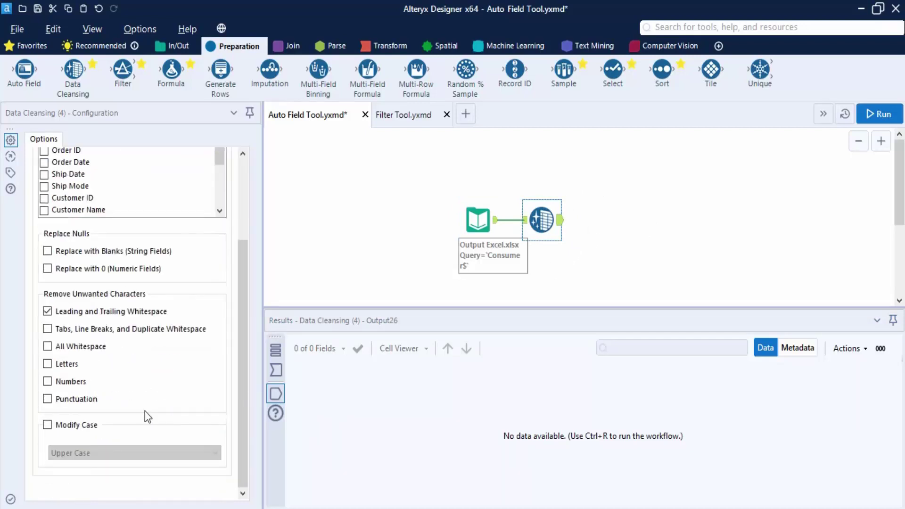
pyautogui.scroll(3, 146, 411)
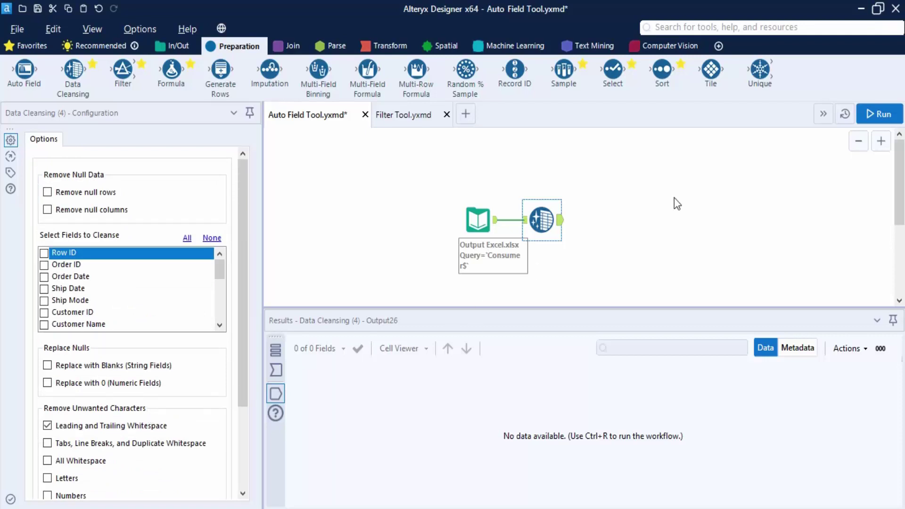
pyautogui.click(658, 230)
pyautogui.hotkey('ctrl', 'r')
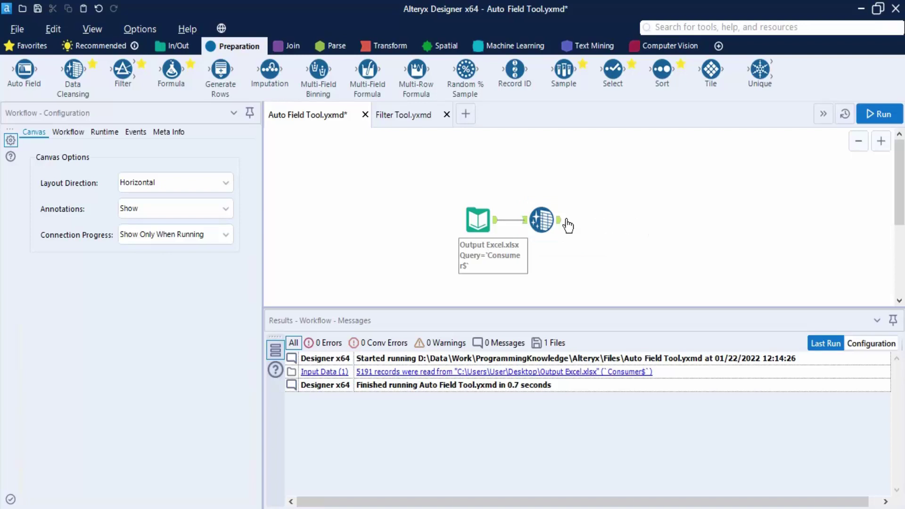
# Add an Auto Field tool after Data Cleansing with only the Segment, Category and Sub-Category fields selected.
pyautogui.moveTo(24, 70); pyautogui.dragTo(624, 214)
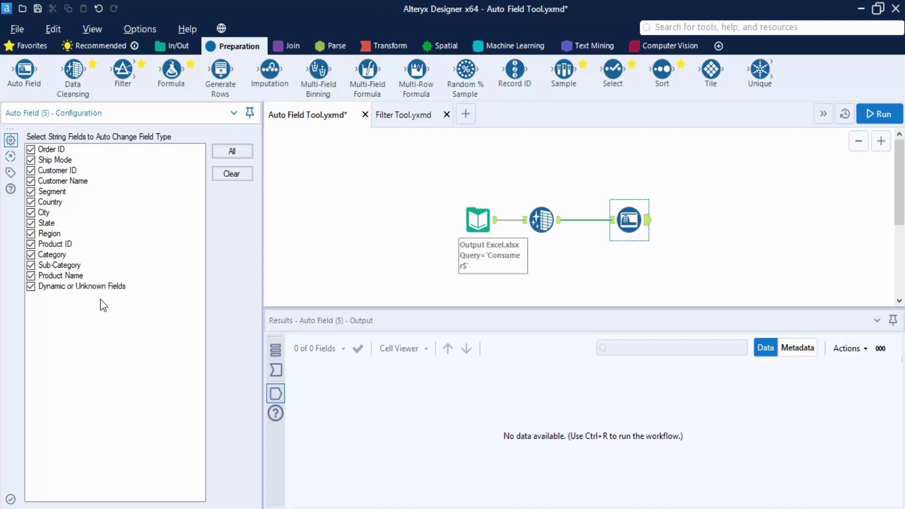
pyautogui.click(234, 176)
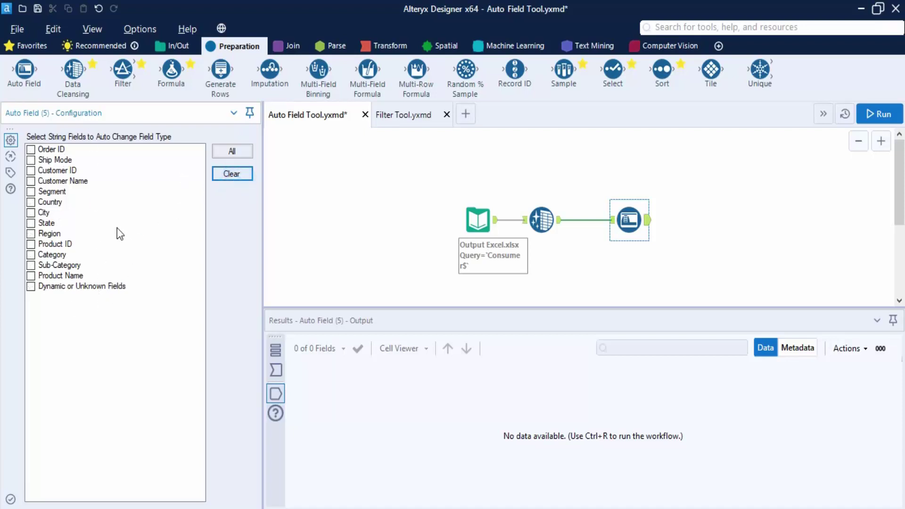
pyautogui.click(31, 255)
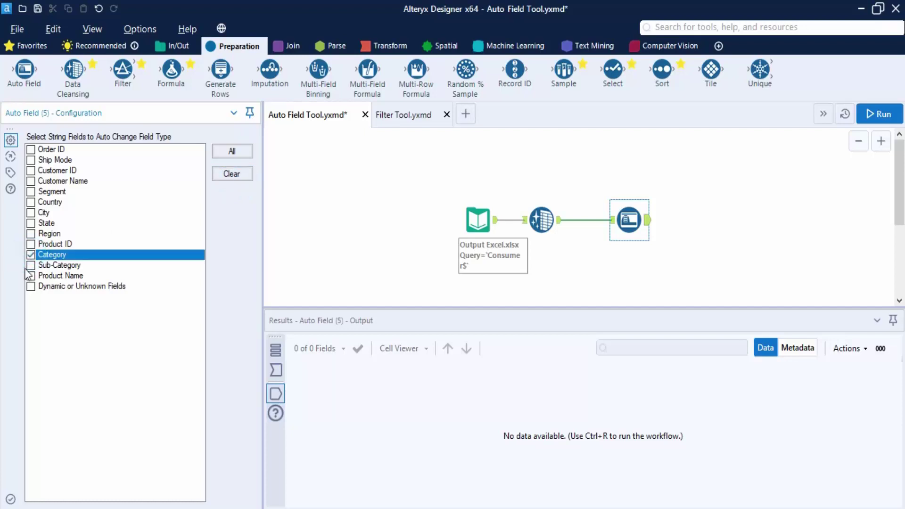
pyautogui.click(30, 266)
pyautogui.click(30, 192)
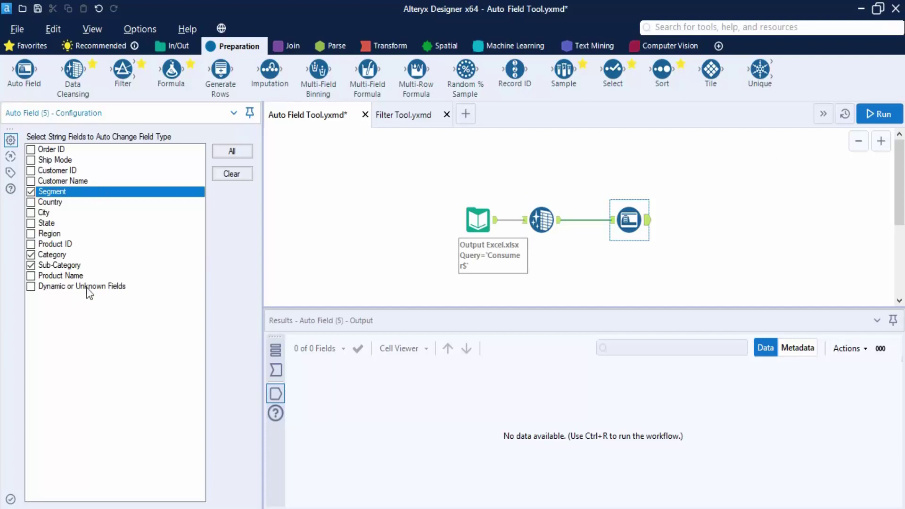
# Run the workflow and examine the Auto Field tool's messages and input data.
pyautogui.click(893, 108)
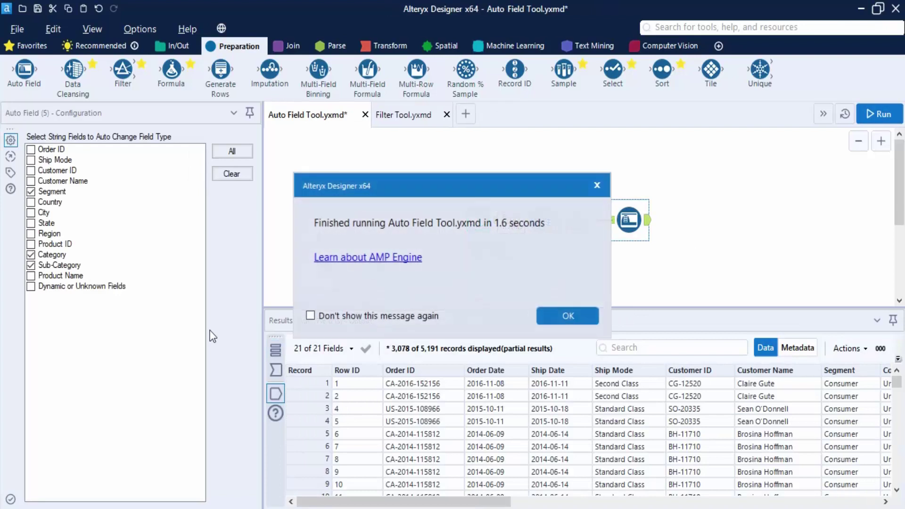
pyautogui.click(569, 317)
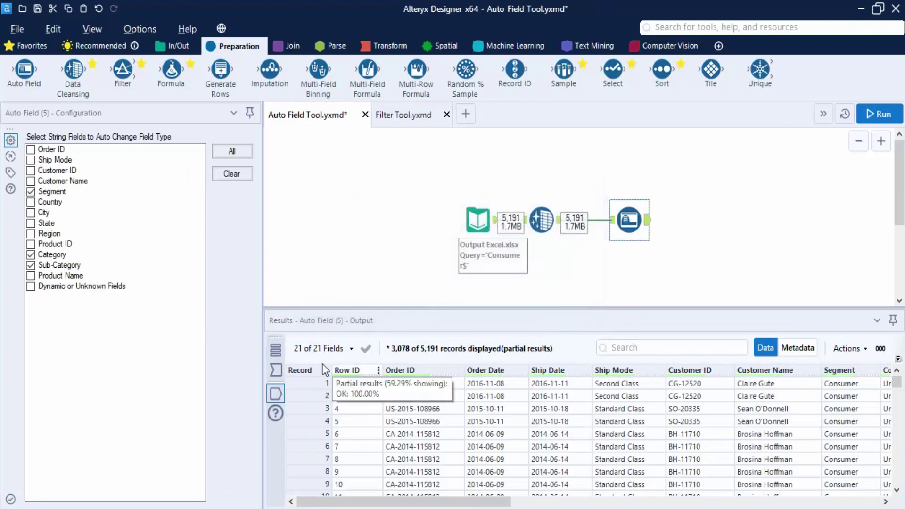
pyautogui.click(276, 350)
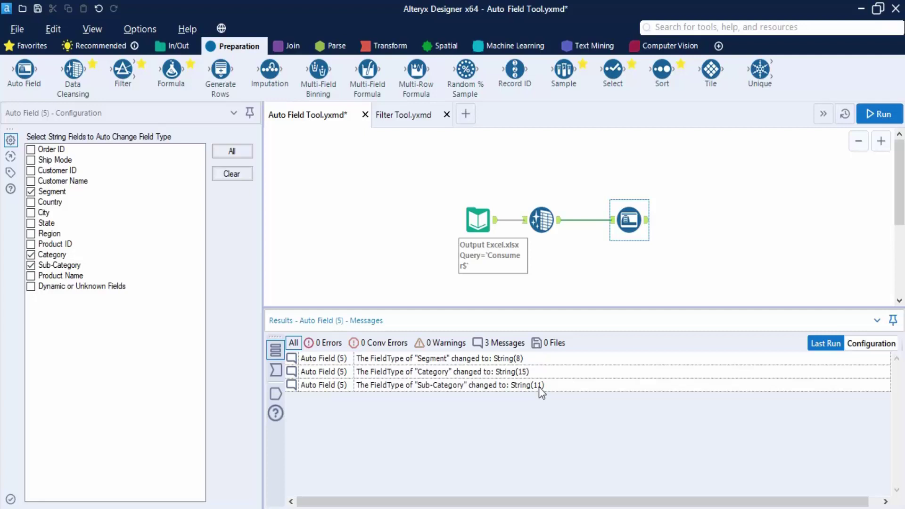
pyautogui.click(276, 367)
pyautogui.moveTo(501, 501)
pyautogui.mouseDown()
pyautogui.moveTo(810, 502)
pyautogui.moveTo(510, 503)
pyautogui.mouseUp()
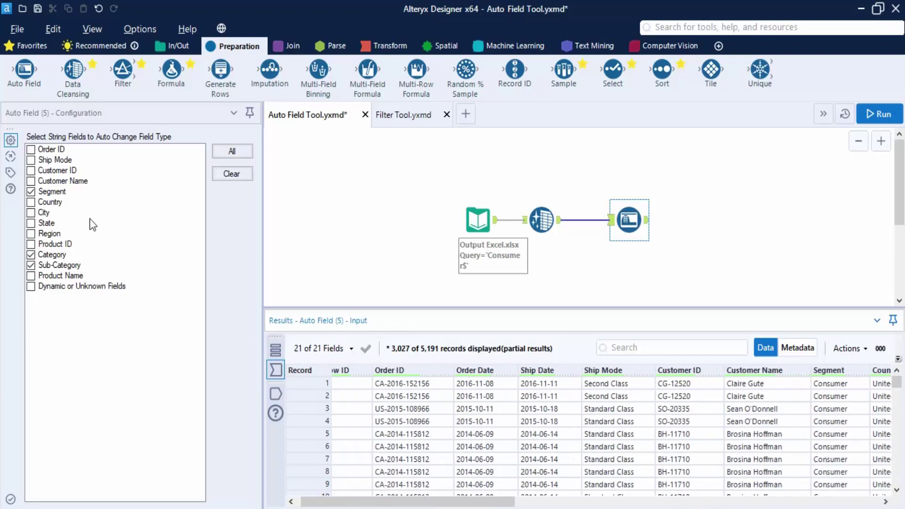
# Select all string fields in the Auto Field tool and rerun the workflow.
pyautogui.click(230, 152)
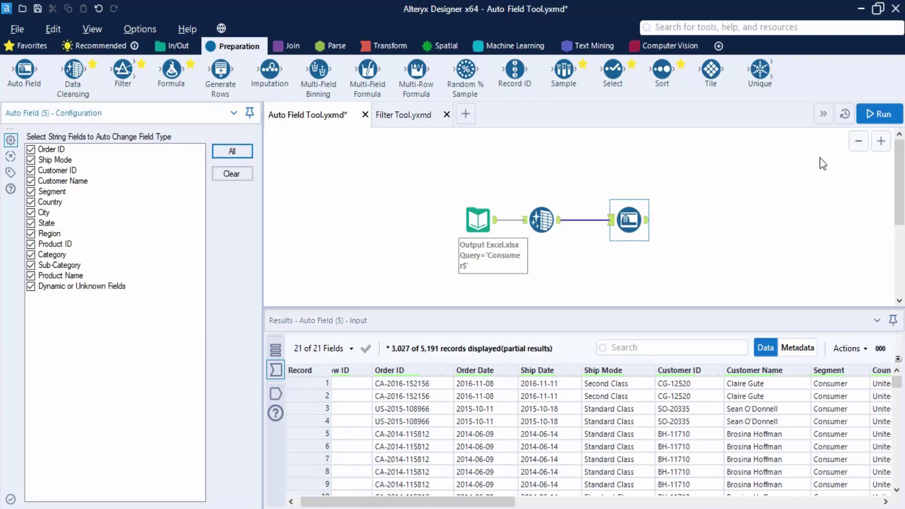
pyautogui.click(884, 112)
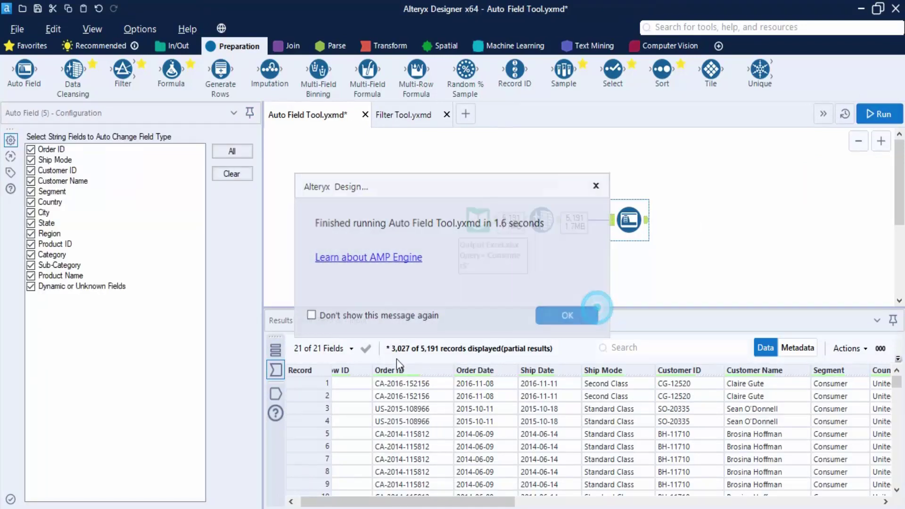
pyautogui.click(595, 315)
# Review the Auto Field tool's field type messages and save the workflow.
pyautogui.click(275, 350)
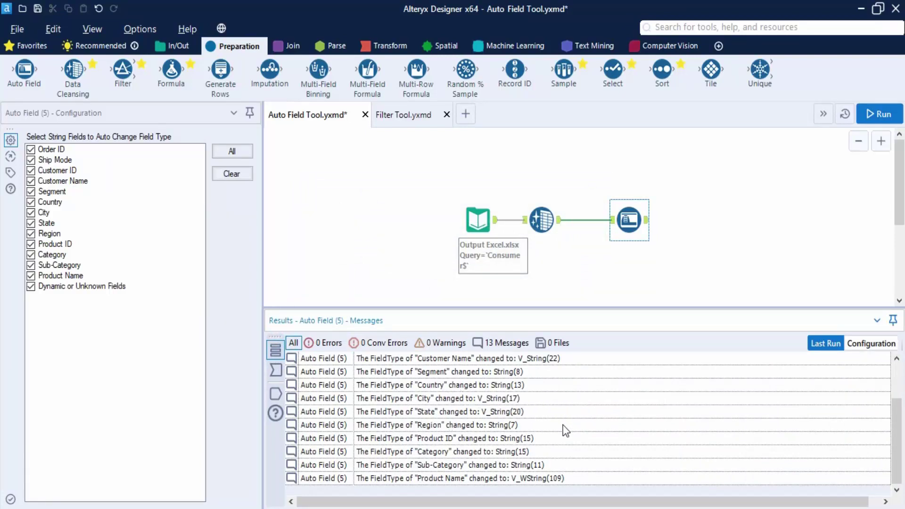
pyautogui.scroll(1, 573, 442)
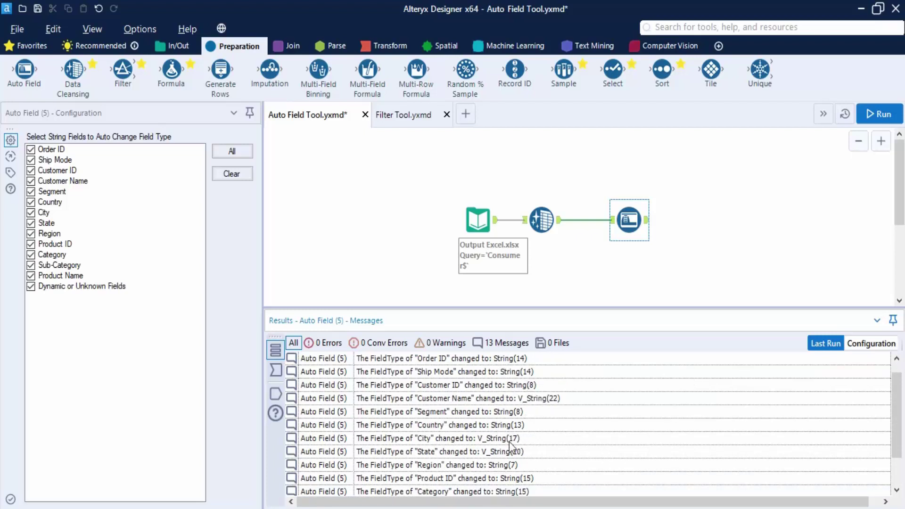
pyautogui.scroll(-1, 536, 494)
pyautogui.scroll(1, 535, 492)
pyautogui.hotkey('ctrl', 's')
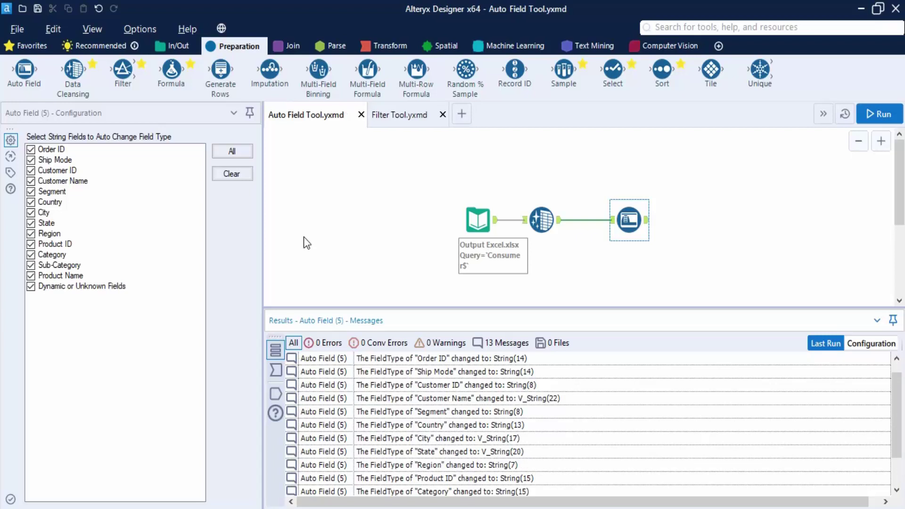
# In the Filter Tool.yxmd workflow, add a Filter tool connected to the Data Cleansing output.
pyautogui.click(409, 118)
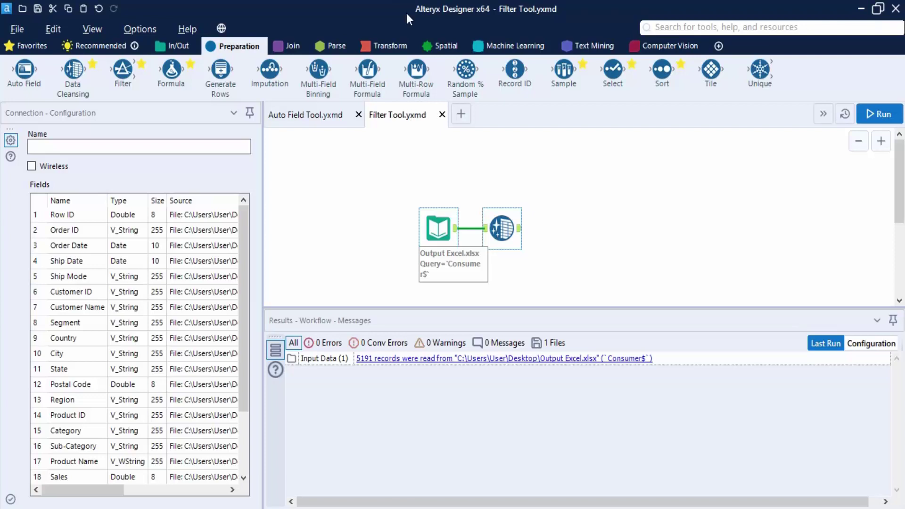
pyautogui.moveTo(126, 76); pyautogui.dragTo(582, 220)
pyautogui.click(610, 283)
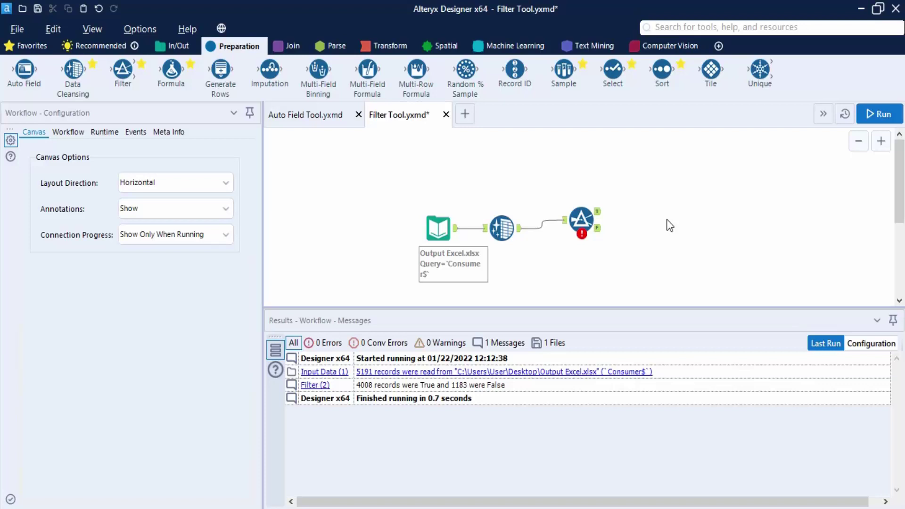
# Configure the Filter tool with a basic filter where Category Equals Furniture.
pyautogui.click(594, 230)
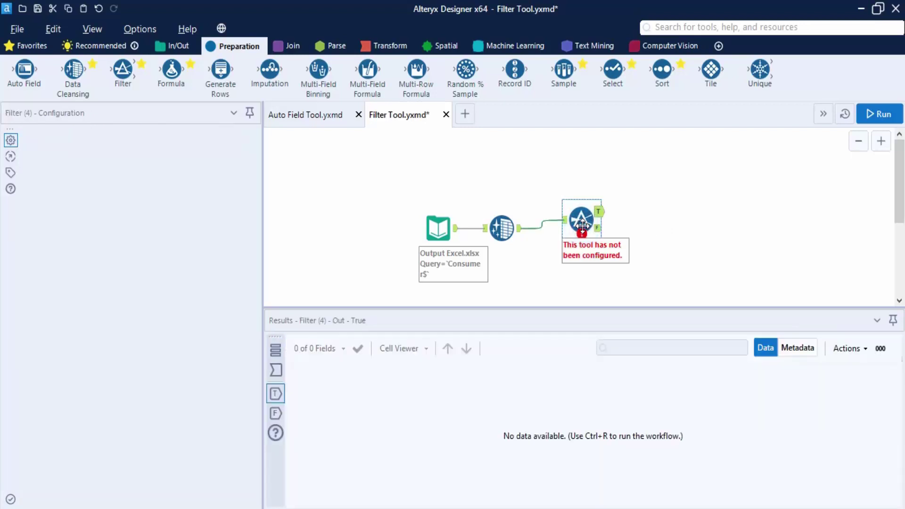
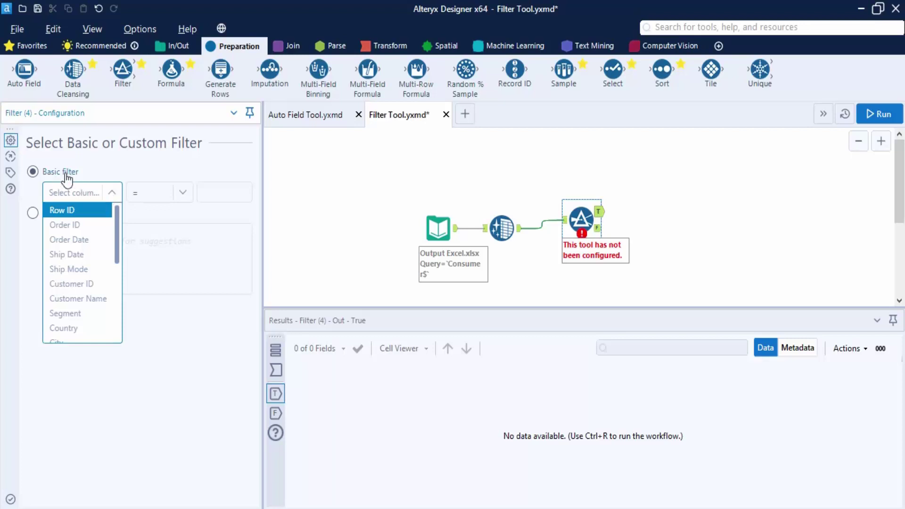
pyautogui.scroll(-2, 89, 302)
pyautogui.scroll(-3, 84, 287)
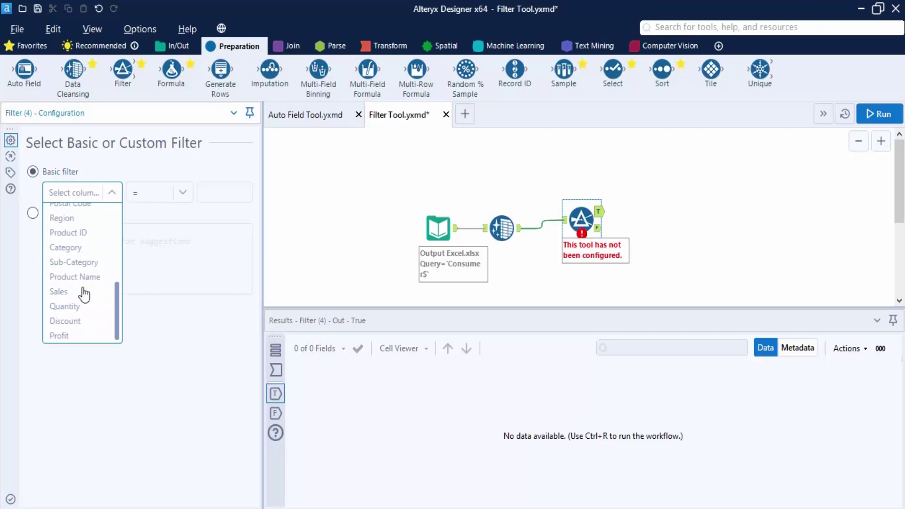
pyautogui.click(71, 248)
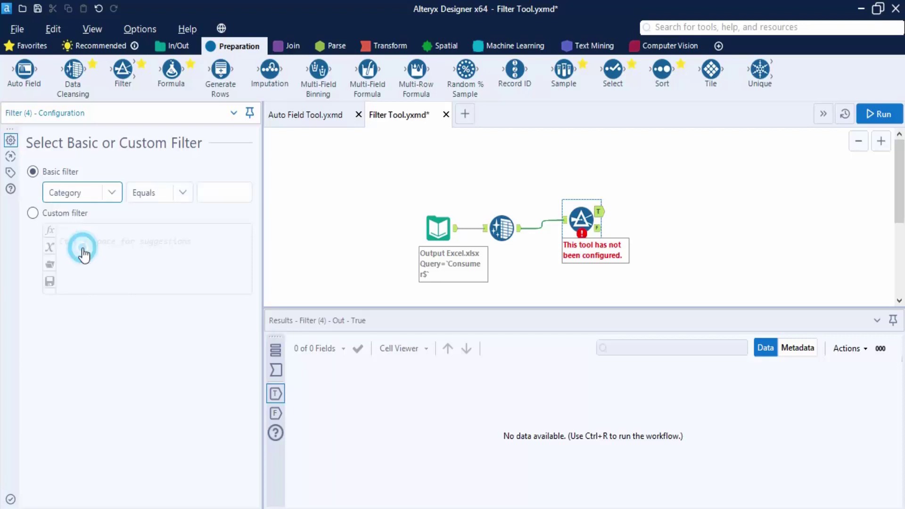
pyautogui.click(224, 194)
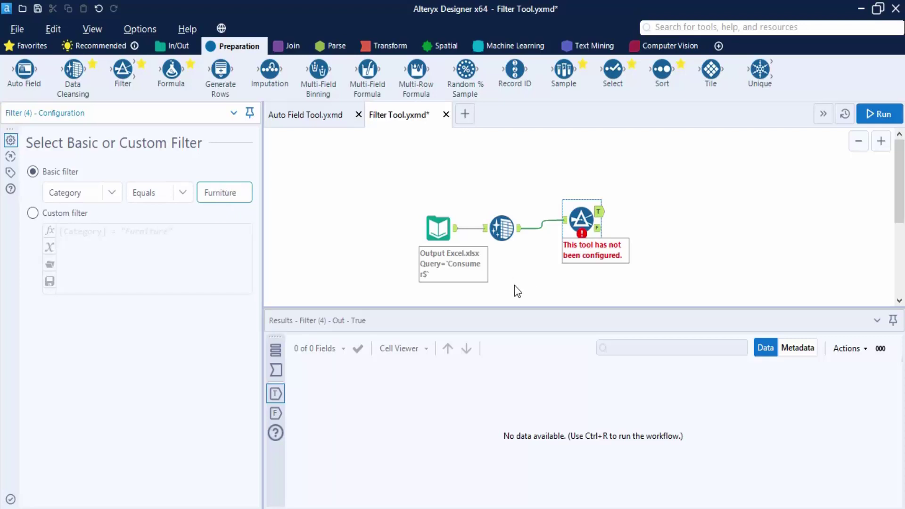
# Run the workflow and examine the Category values in the Furniture filter's True and False outputs.
pyautogui.click(880, 114)
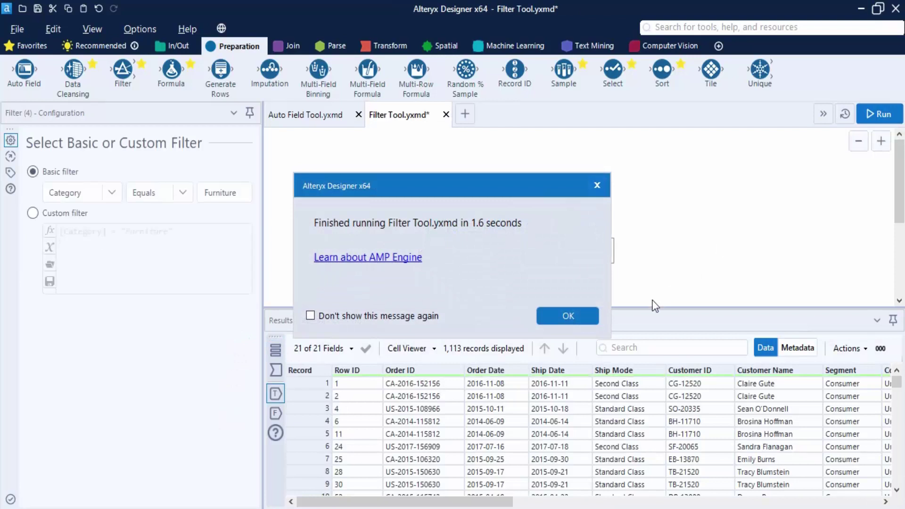
pyautogui.click(563, 319)
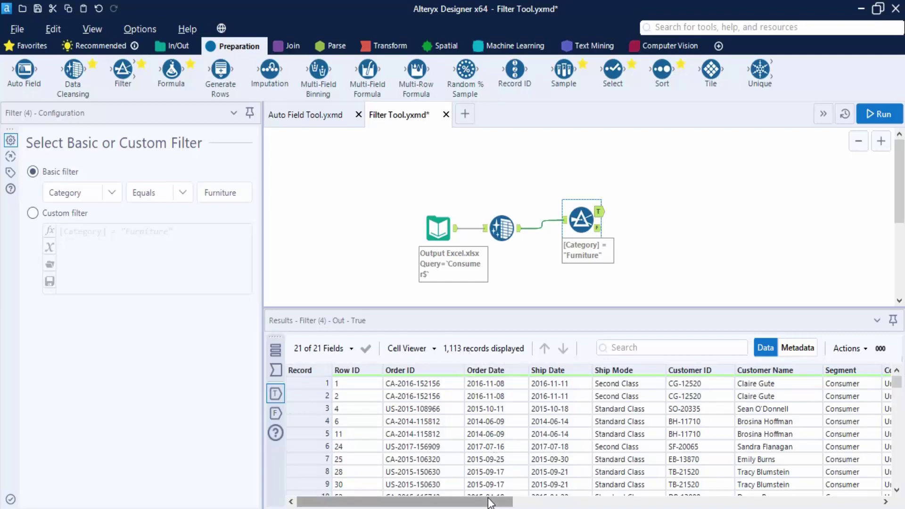
pyautogui.moveTo(491, 502); pyautogui.dragTo(632, 502)
pyautogui.moveTo(546, 501); pyautogui.dragTo(689, 502)
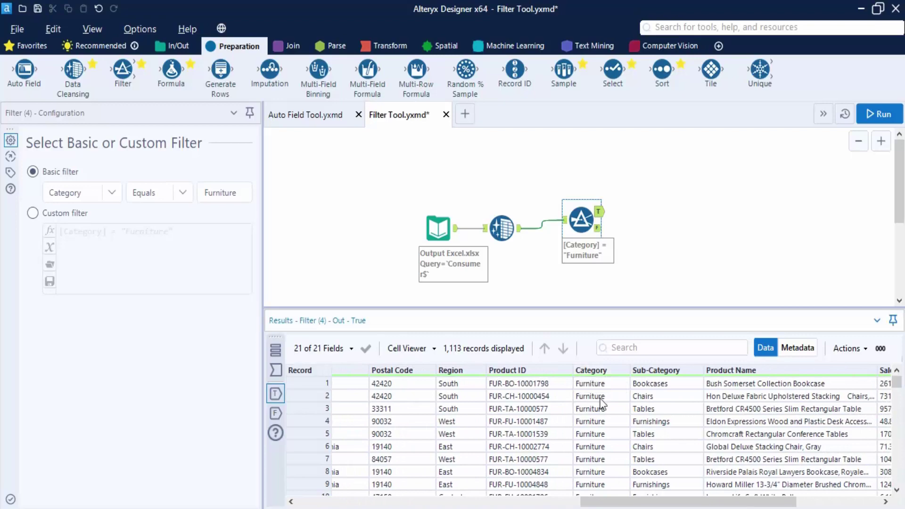
pyautogui.scroll(-16, 602, 384)
pyautogui.scroll(-11, 601, 440)
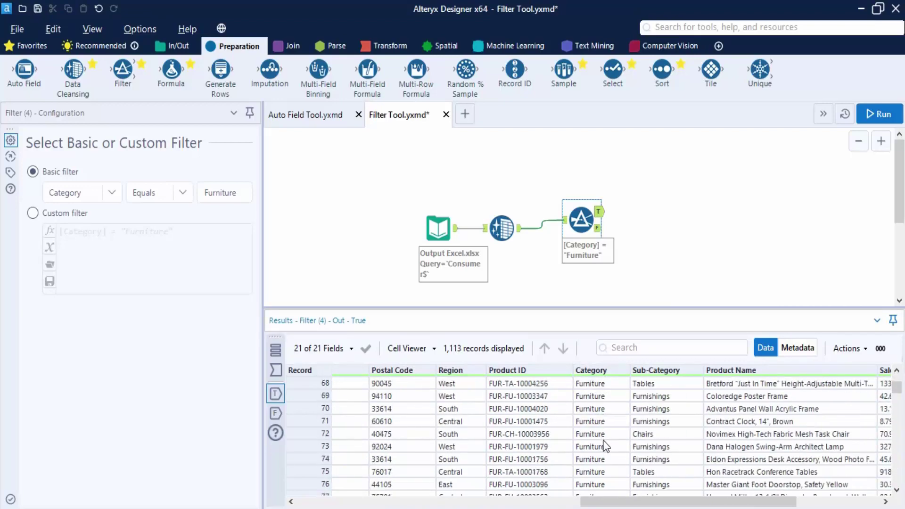
pyautogui.click(276, 413)
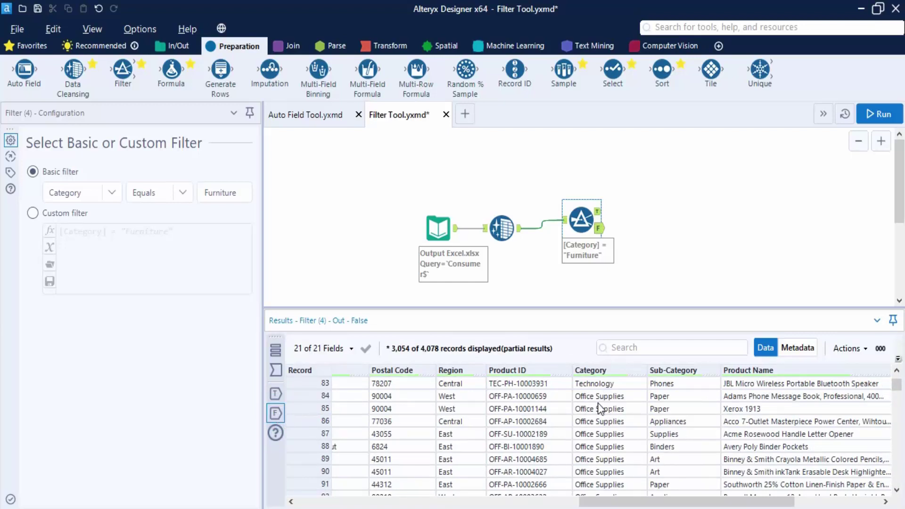
# Add a second Filter tool on the Furniture filter's False output, with a basic filter where Category Equals Technology.
pyautogui.moveTo(122, 74); pyautogui.dragTo(606, 237)
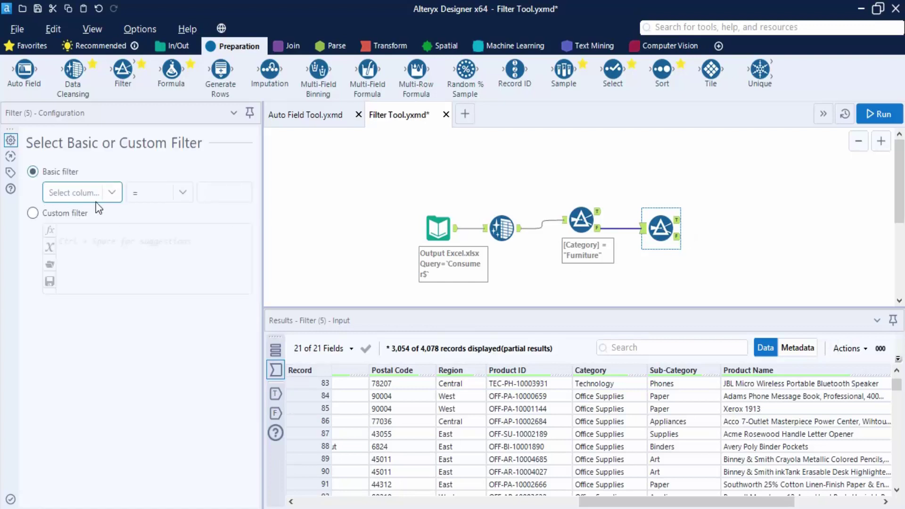
pyautogui.click(89, 201)
pyautogui.scroll(-3, 75, 297)
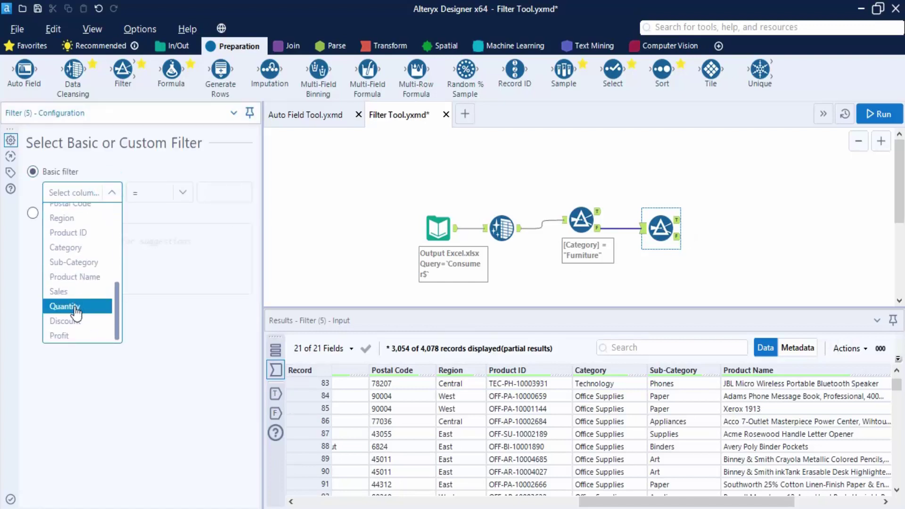
pyautogui.scroll(2, 75, 283)
pyautogui.scroll(-2, 82, 231)
pyautogui.click(69, 236)
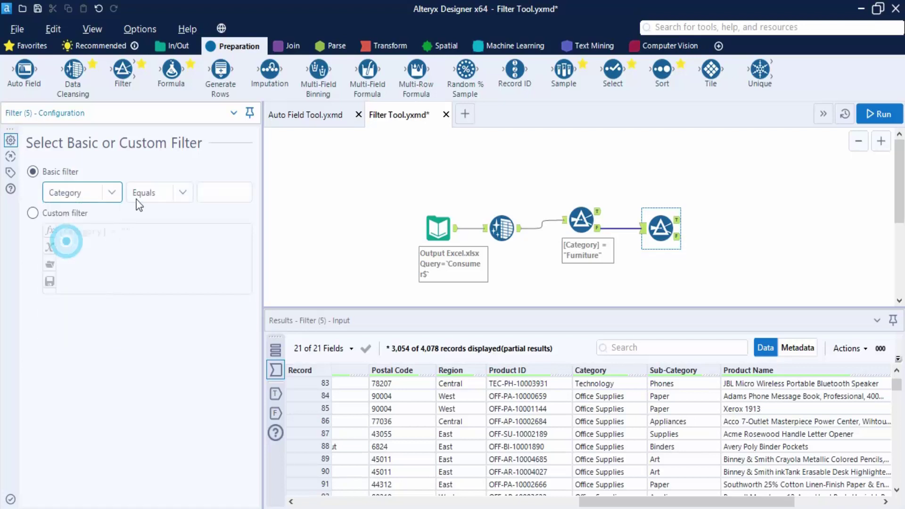
pyautogui.click(213, 193)
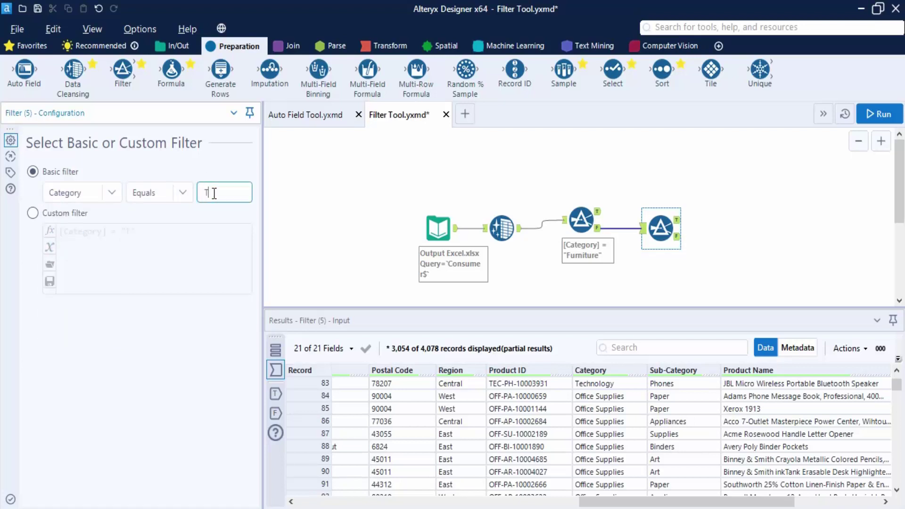
pyautogui.write('Technology')
# Run the workflow and examine the Category values in the Technology filter's True and False outputs.
pyautogui.click(876, 113)
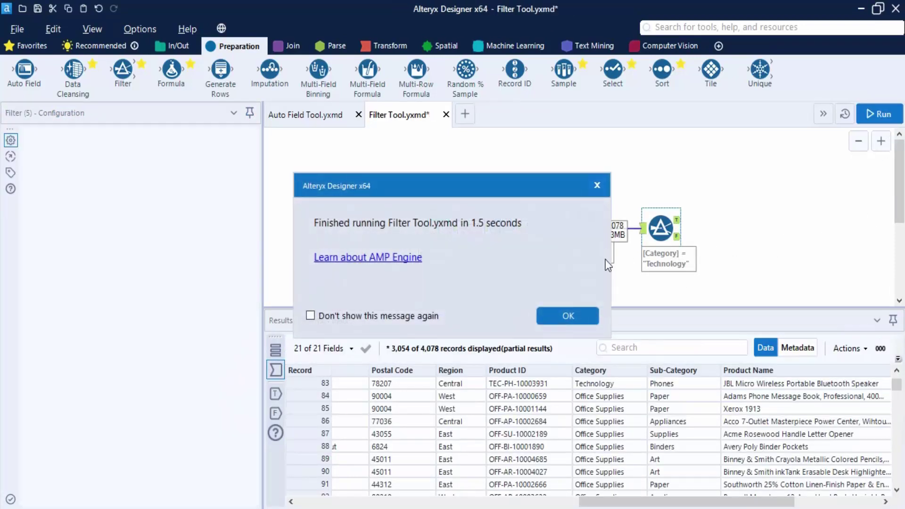
pyautogui.click(568, 316)
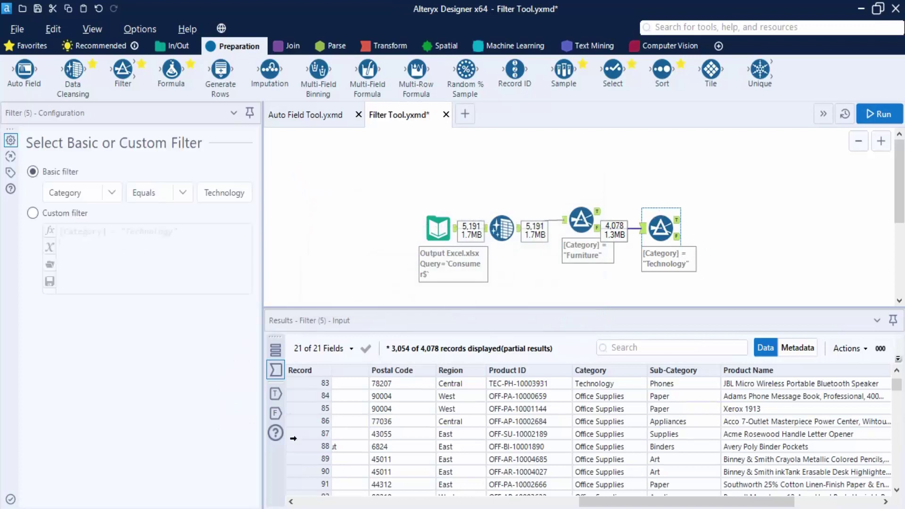
pyautogui.click(679, 233)
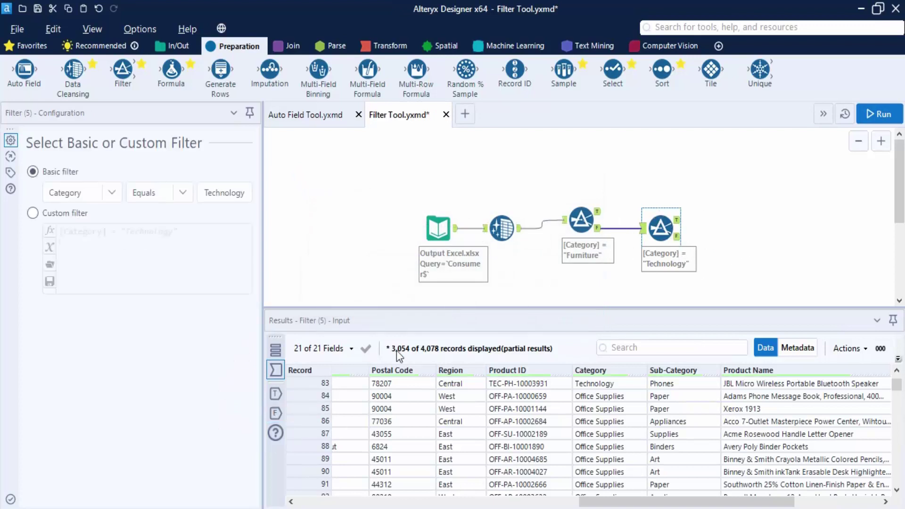
pyautogui.click(276, 394)
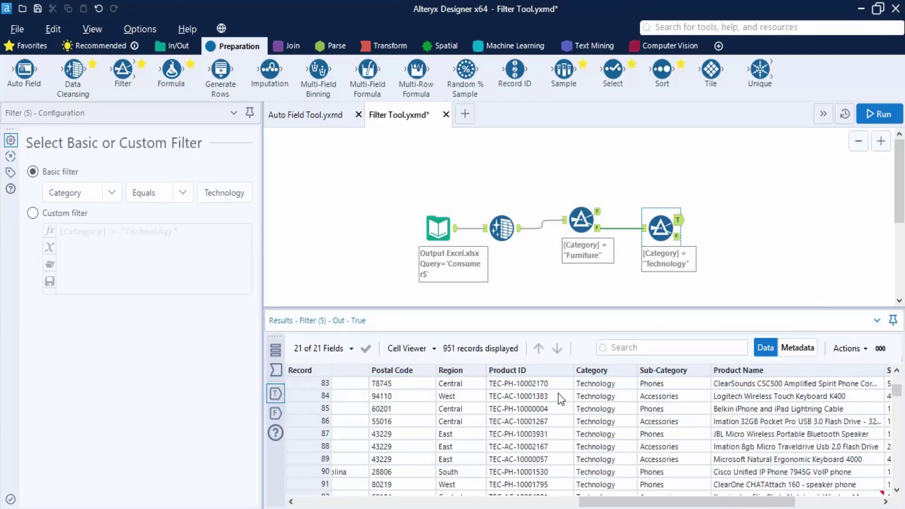
pyautogui.scroll(-6, 619, 396)
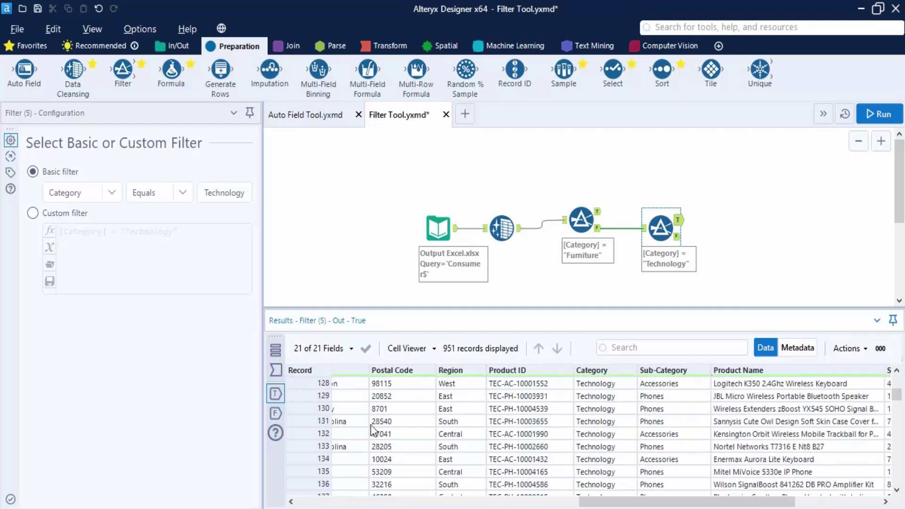
pyautogui.click(276, 414)
pyautogui.scroll(-18, 598, 391)
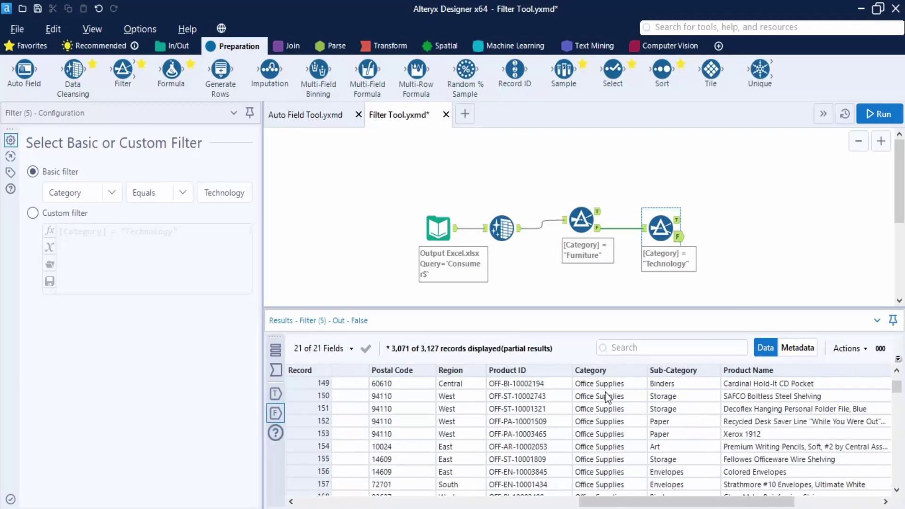
pyautogui.scroll(-6, 609, 398)
pyautogui.scroll(3, 609, 398)
pyautogui.click(804, 188)
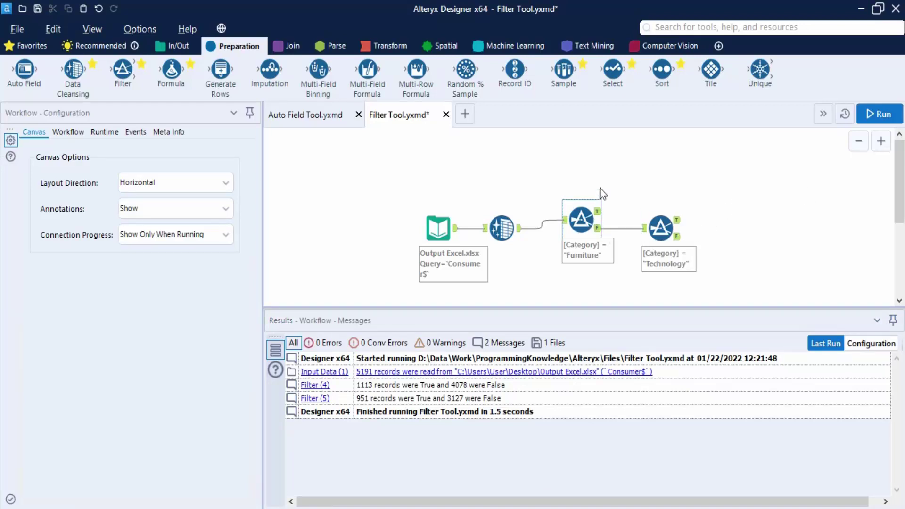
pyautogui.click(663, 229)
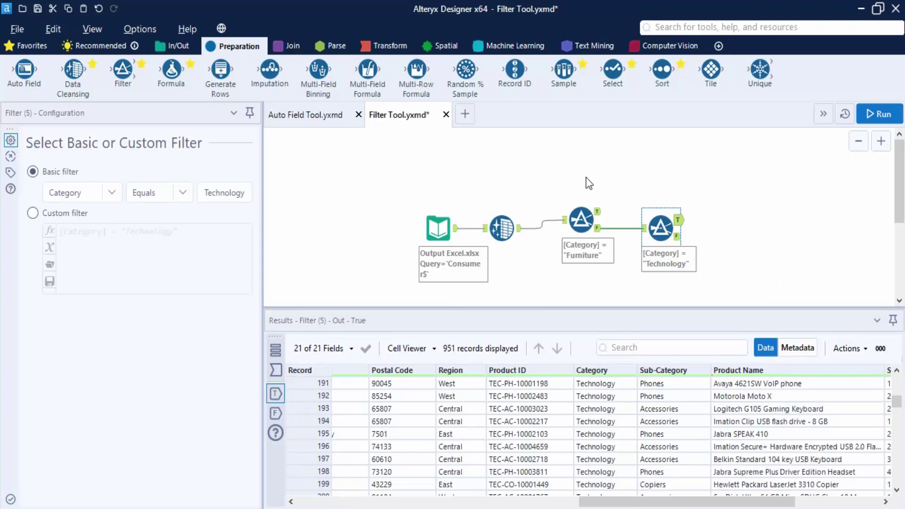
# Copy the Input Data and Data Cleansing tools from Filter Tool.yxmd into a new workflow.
pyautogui.moveTo(340, 183); pyautogui.dragTo(508, 276)
pyautogui.rightClick(503, 236)
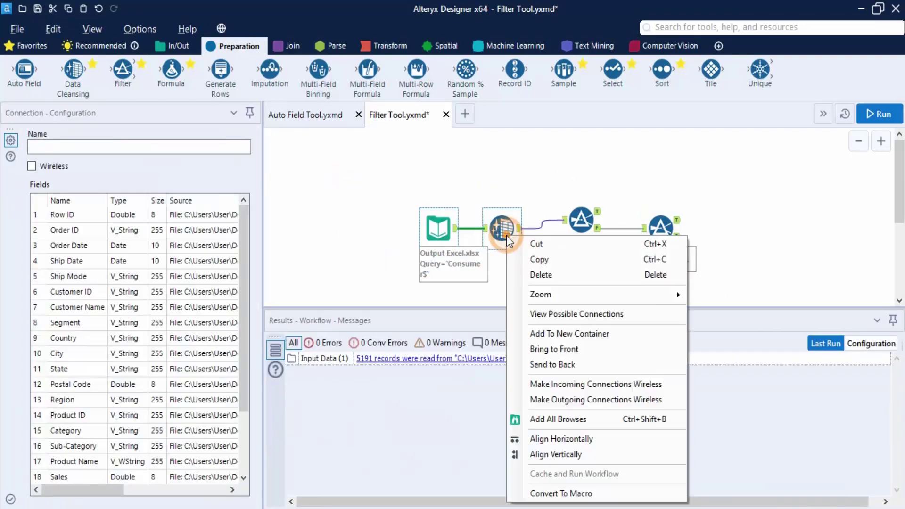
pyautogui.click(536, 261)
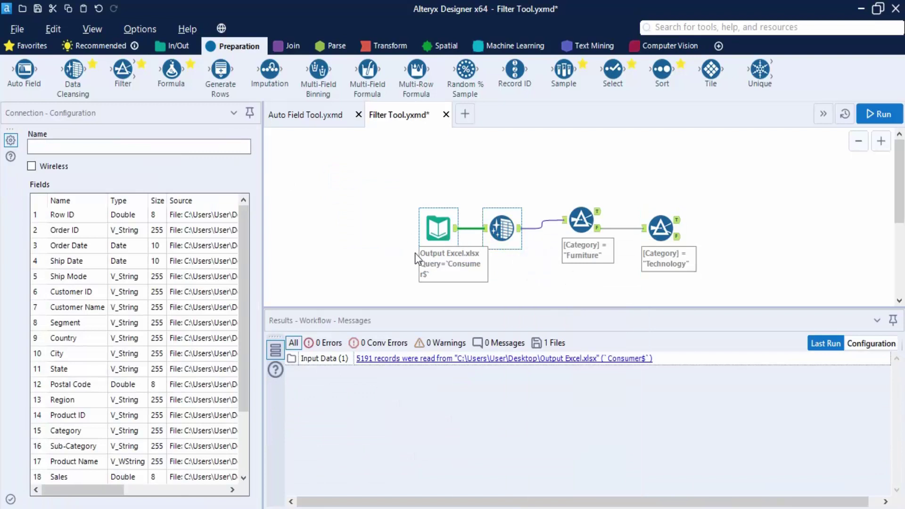
pyautogui.hotkey('ctrl', 'r')
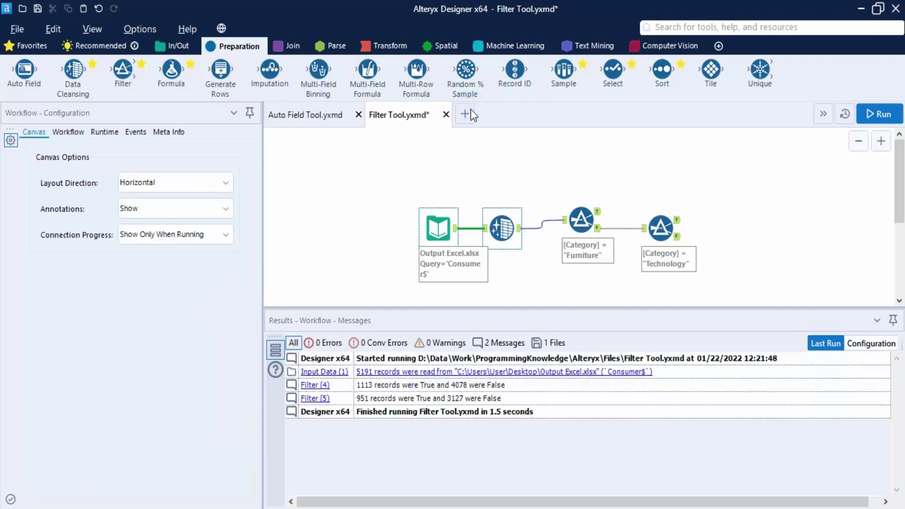
pyautogui.click(468, 113)
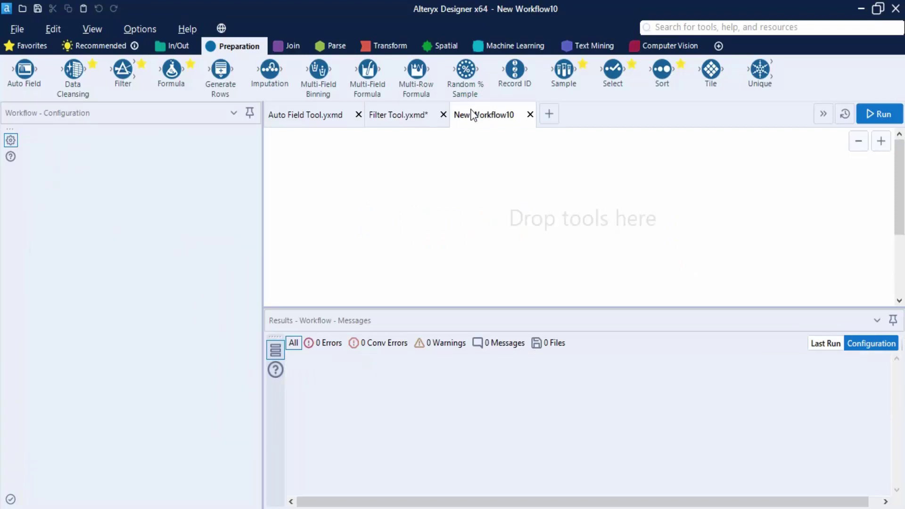
pyautogui.hotkey('ctrl', 'v')
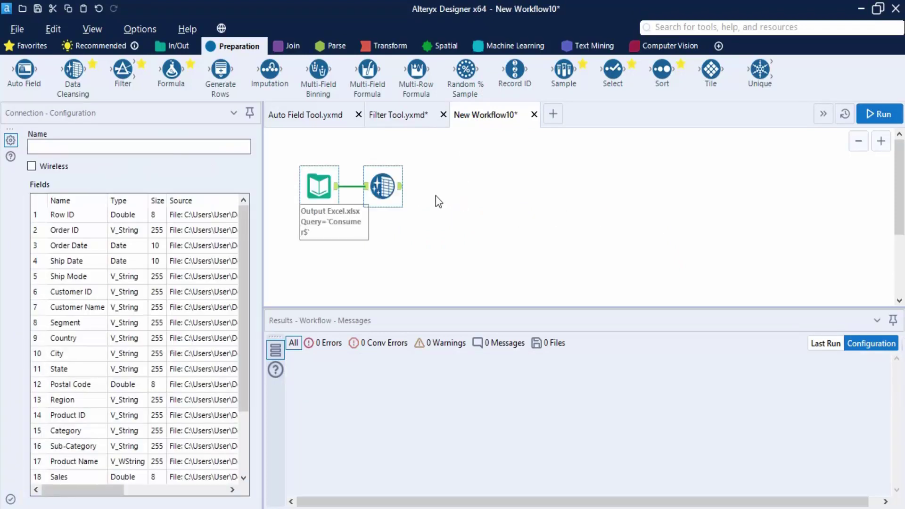
# Add a Filter tool connected to the Data Cleansing output and switch it to a custom filter.
pyautogui.moveTo(126, 69); pyautogui.dragTo(500, 186)
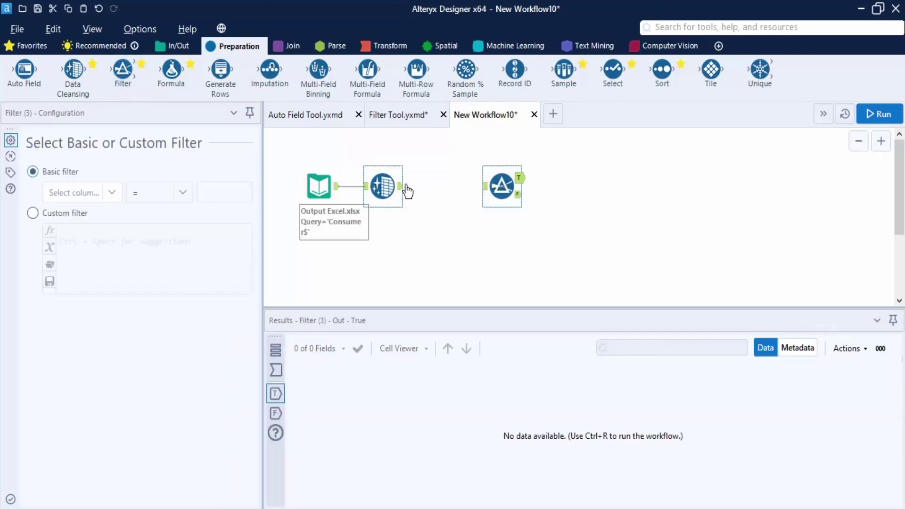
pyautogui.moveTo(400, 187); pyautogui.dragTo(491, 194)
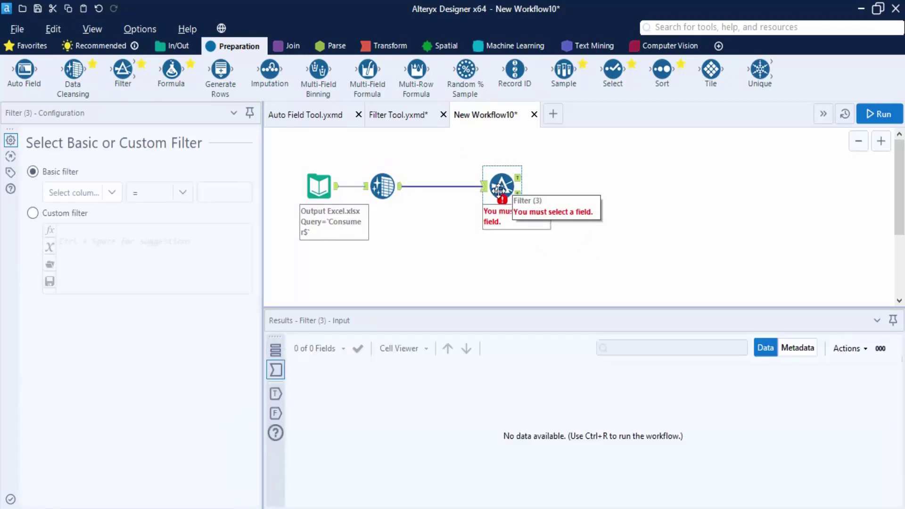
pyautogui.click(33, 213)
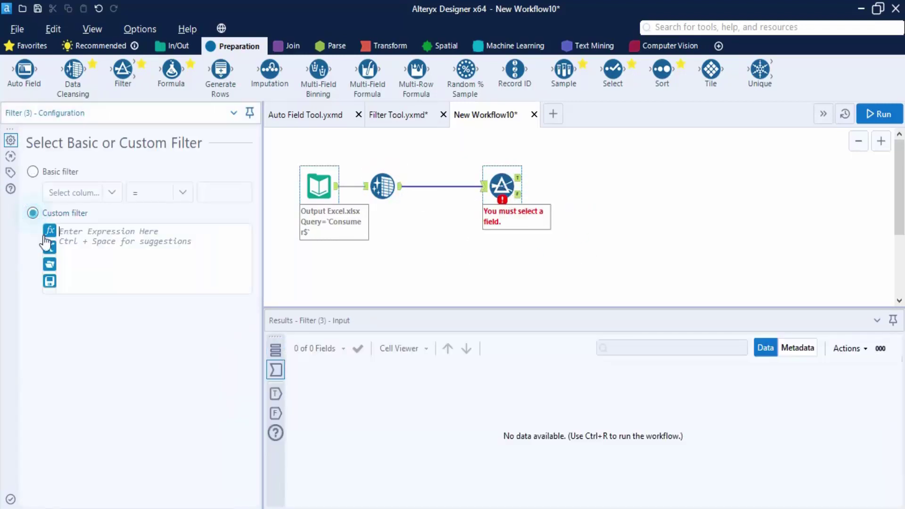
# Look through the custom filter's function list, examining the Conversion, DateTime and File functions.
pyautogui.click(50, 232)
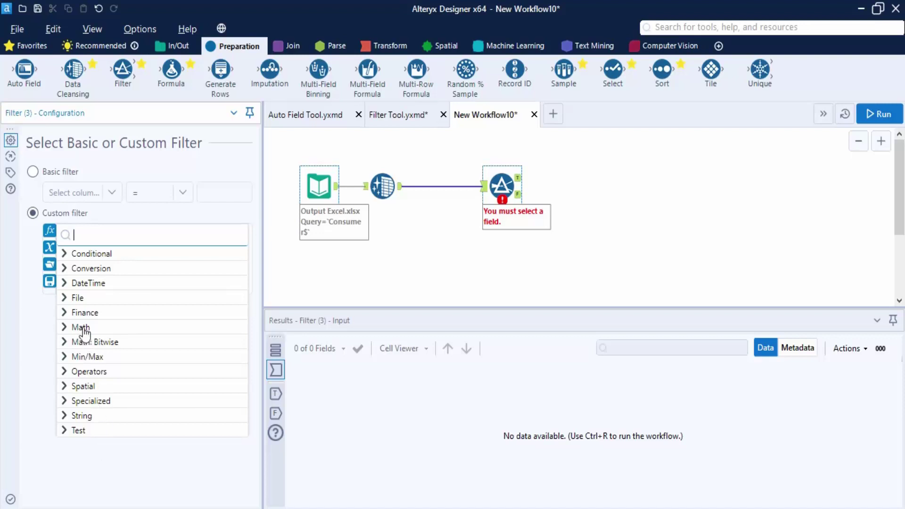
pyautogui.click(65, 269)
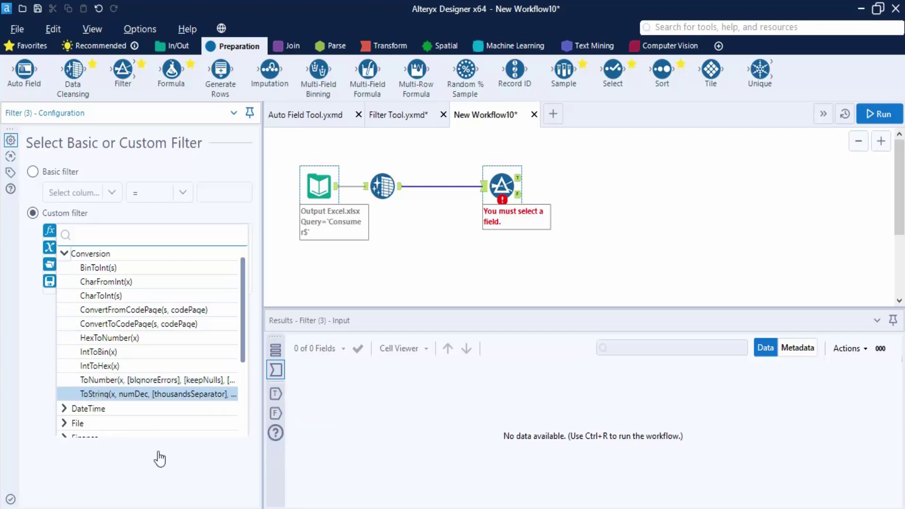
pyautogui.scroll(1, 165, 349)
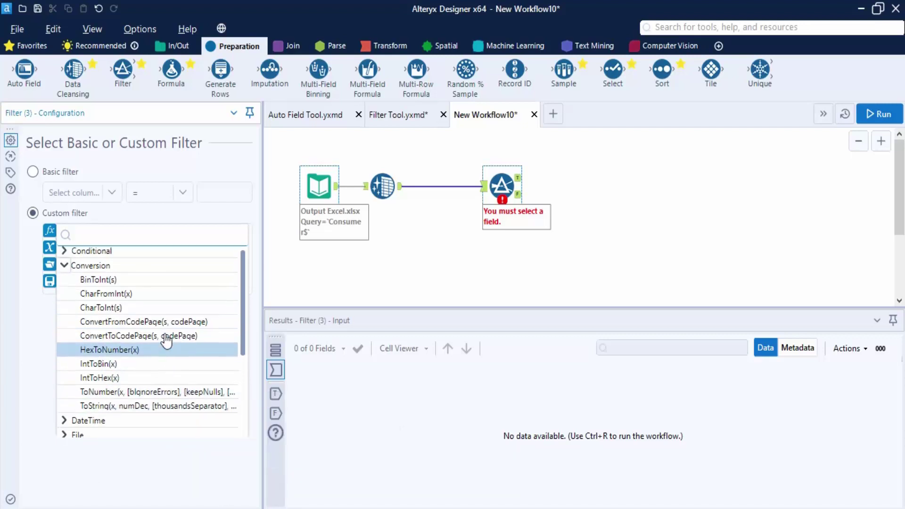
pyautogui.click(66, 267)
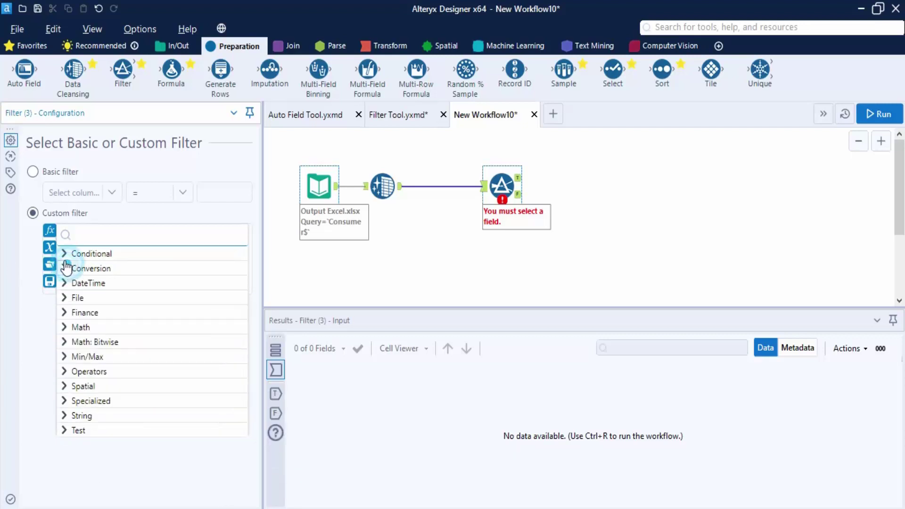
pyautogui.click(64, 255)
pyautogui.click(64, 254)
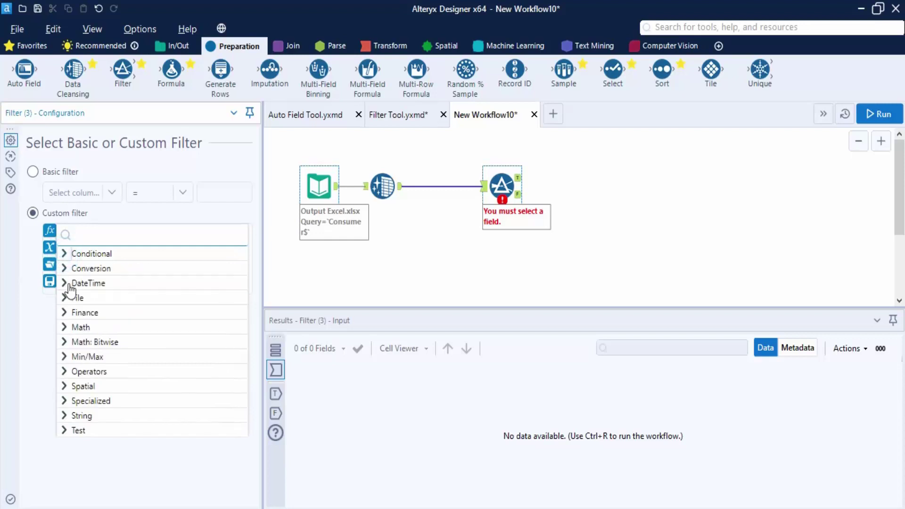
pyautogui.click(66, 283)
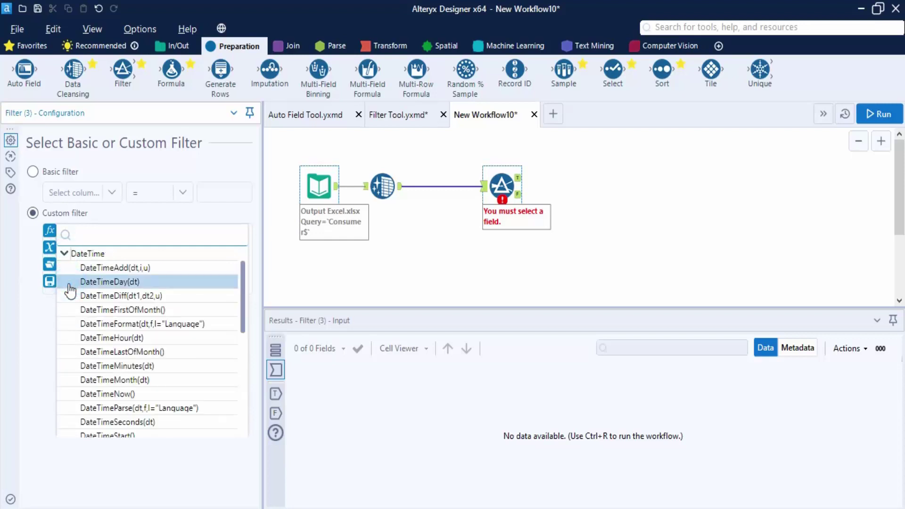
pyautogui.click(64, 256)
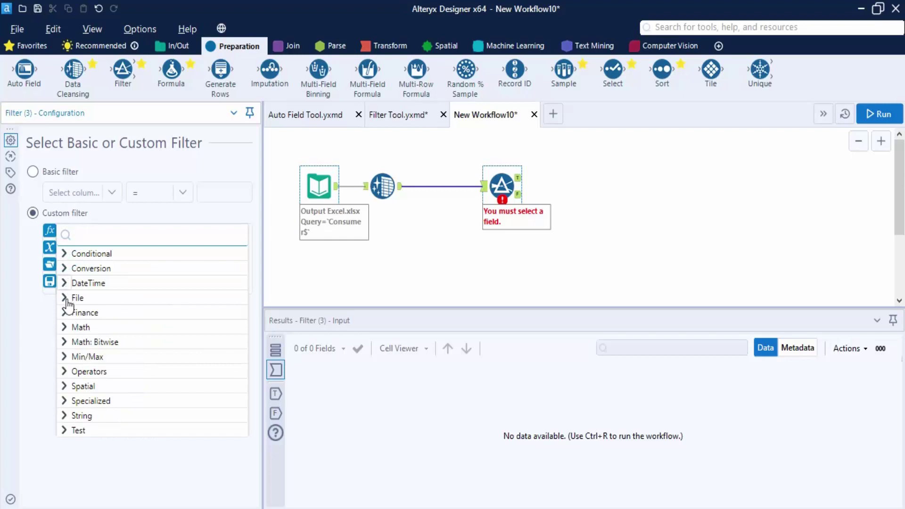
pyautogui.click(67, 297)
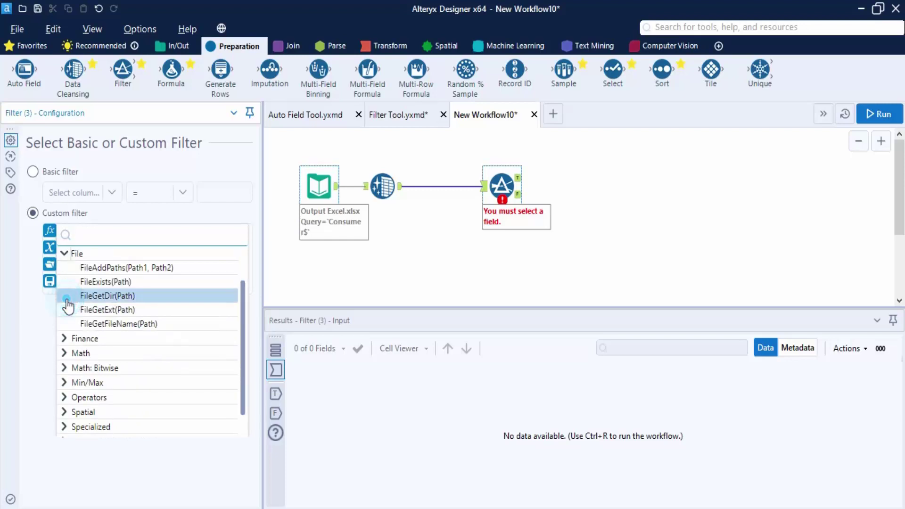
pyautogui.click(64, 255)
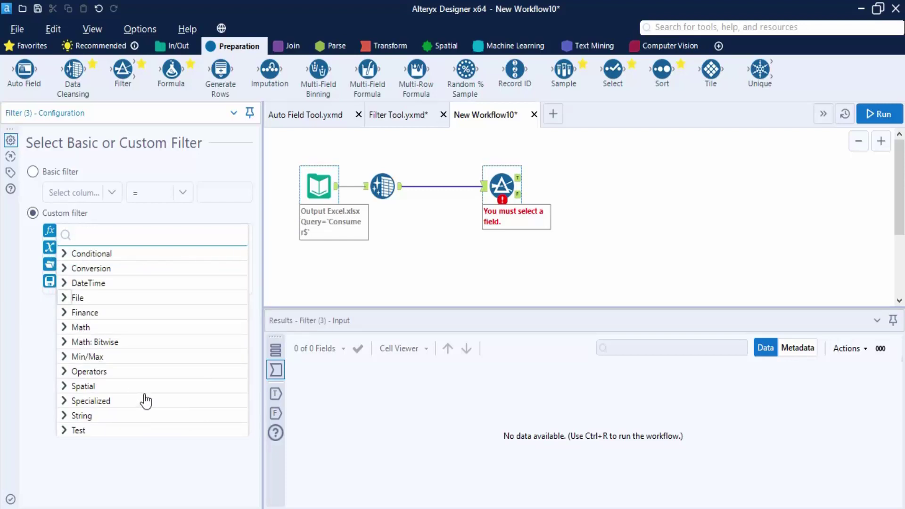
# Build the custom filter expression CountWords([City]) from the String functions and the existing City column.
pyautogui.click(65, 417)
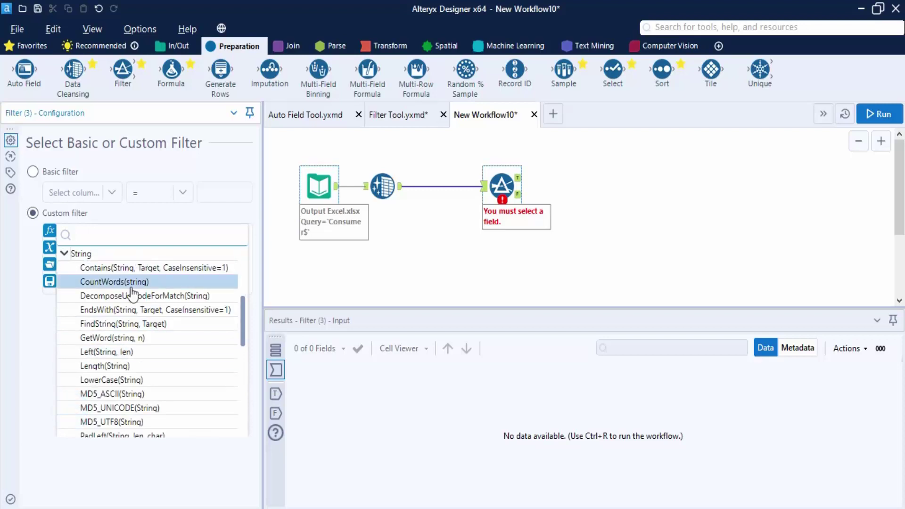
pyautogui.doubleClick(174, 281)
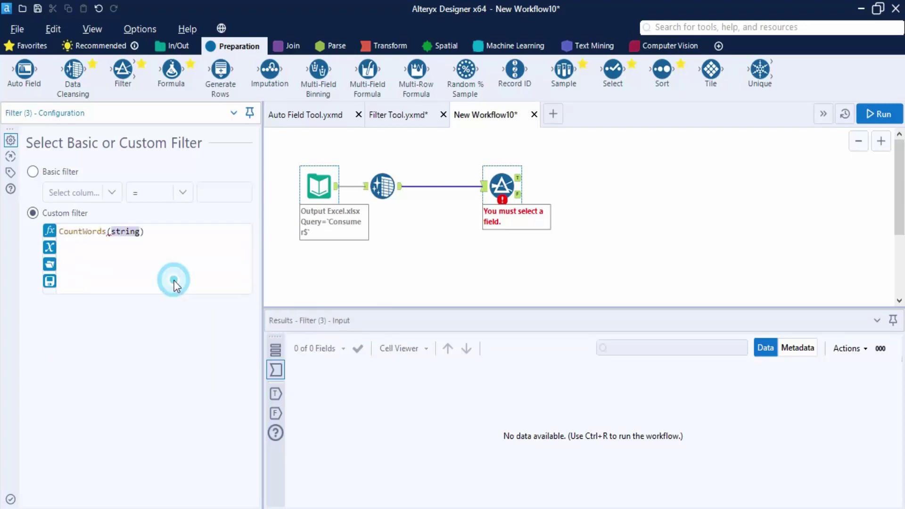
pyautogui.click(50, 248)
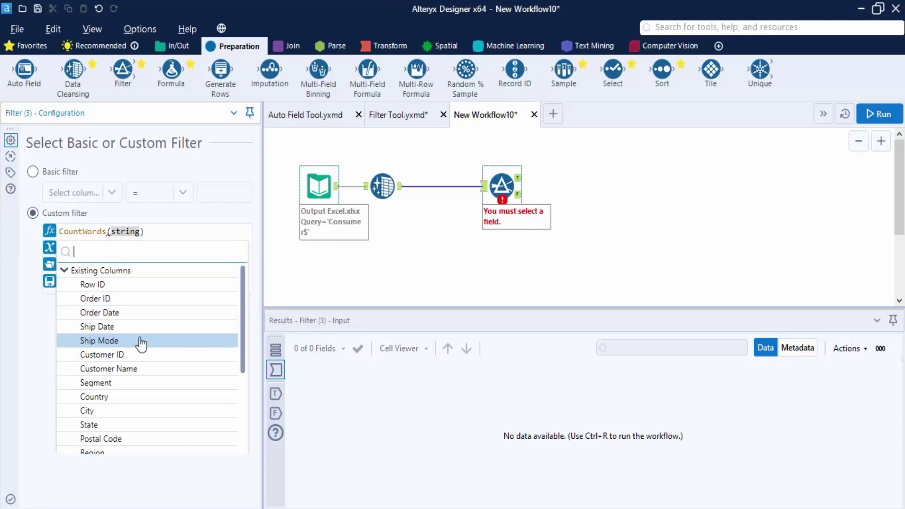
pyautogui.click(112, 412)
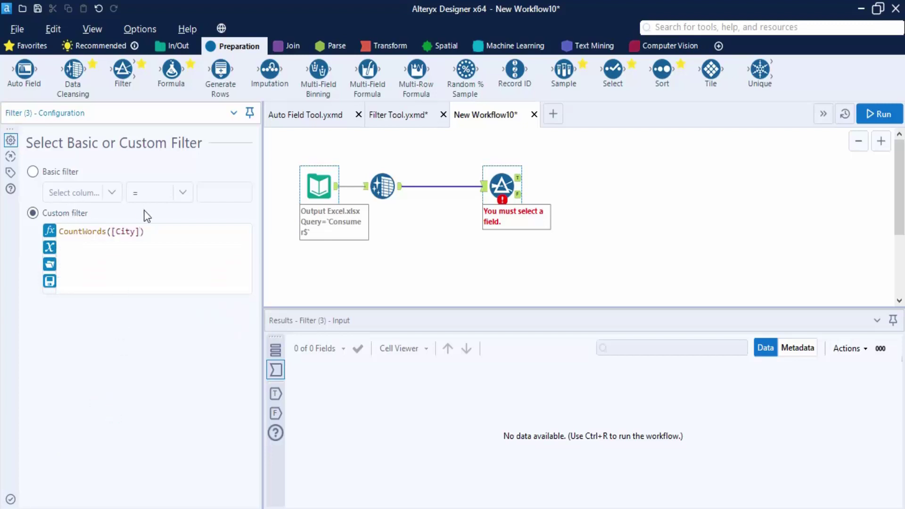
# Run the workflow and examine the City values in the CountWords filter's True and False outputs.
pyautogui.click(874, 114)
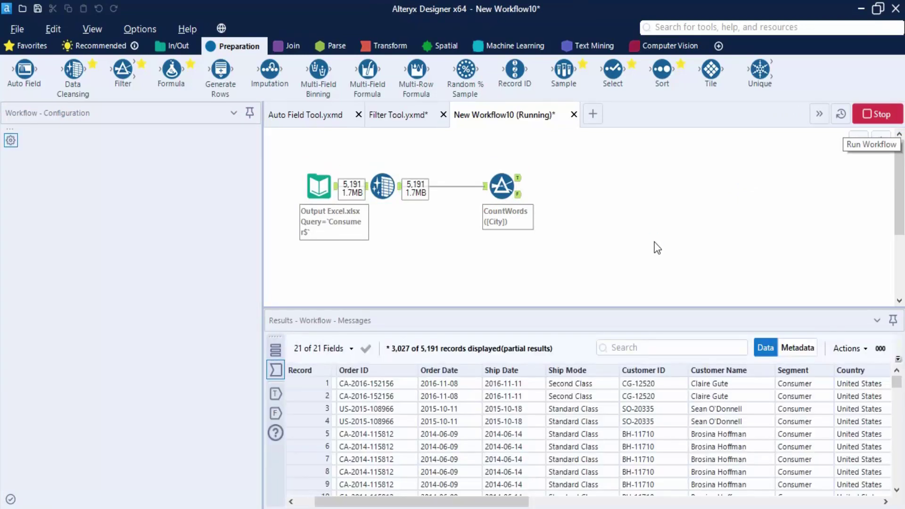
pyautogui.click(575, 318)
pyautogui.click(276, 392)
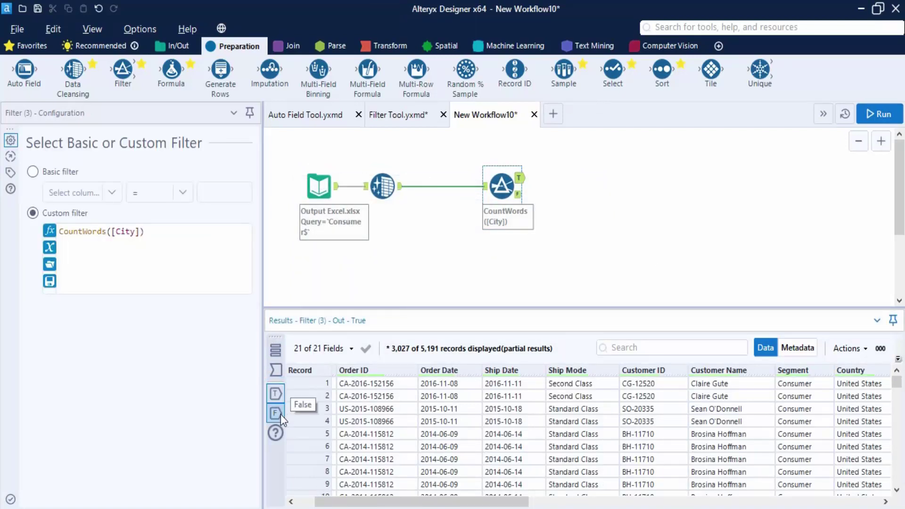
pyautogui.click(281, 411)
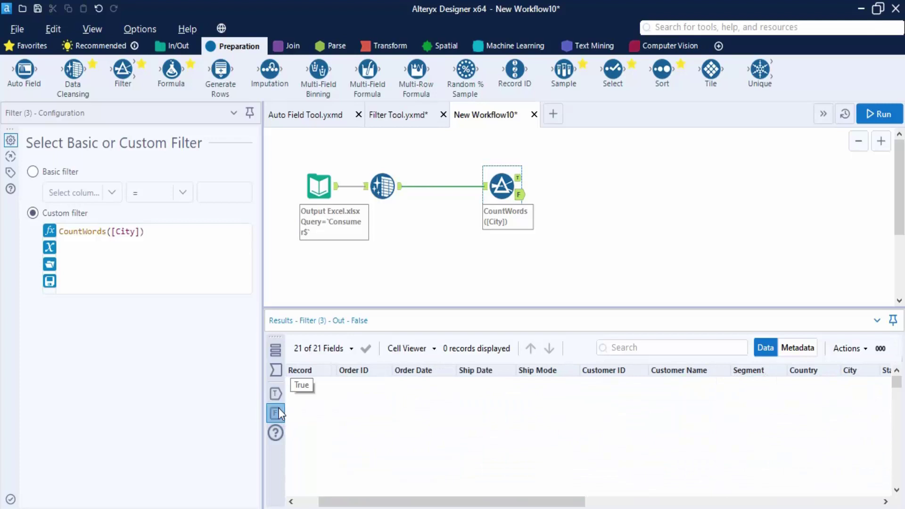
pyautogui.click(276, 393)
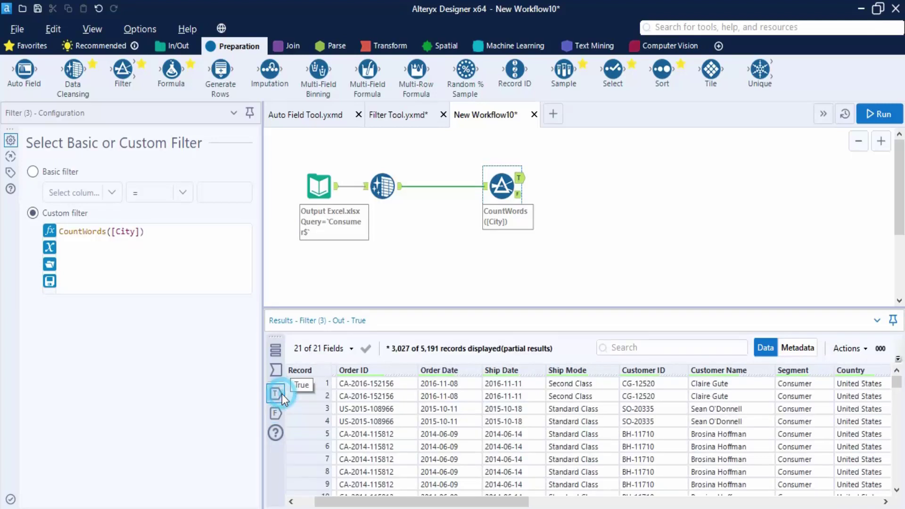
pyautogui.moveTo(524, 502); pyautogui.dragTo(791, 504)
pyautogui.hscroll(-3, 589, 433)
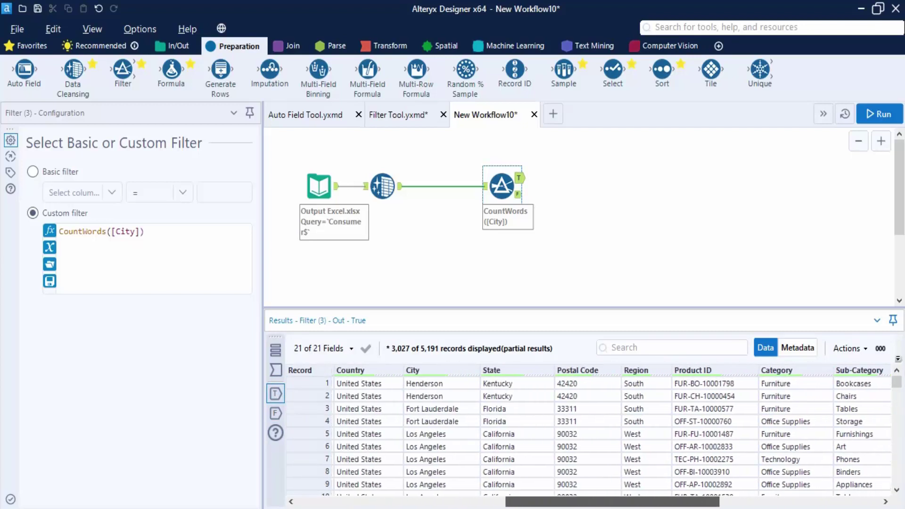
pyautogui.hscroll(-5, 589, 434)
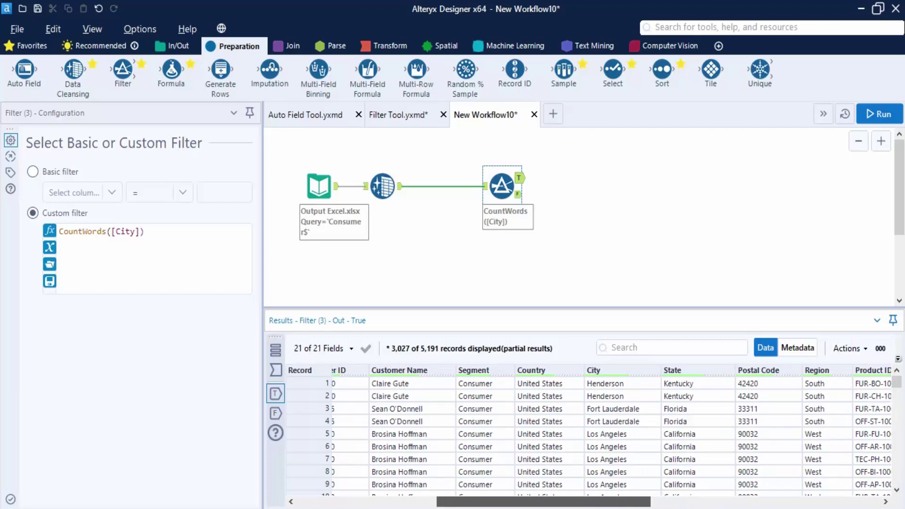
pyautogui.hscroll(1, 611, 437)
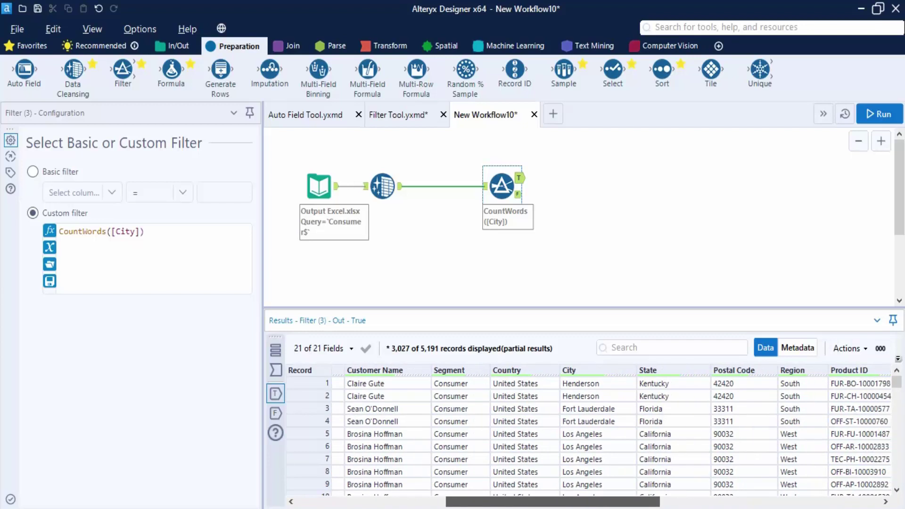
pyautogui.hscroll(-2, 566, 444)
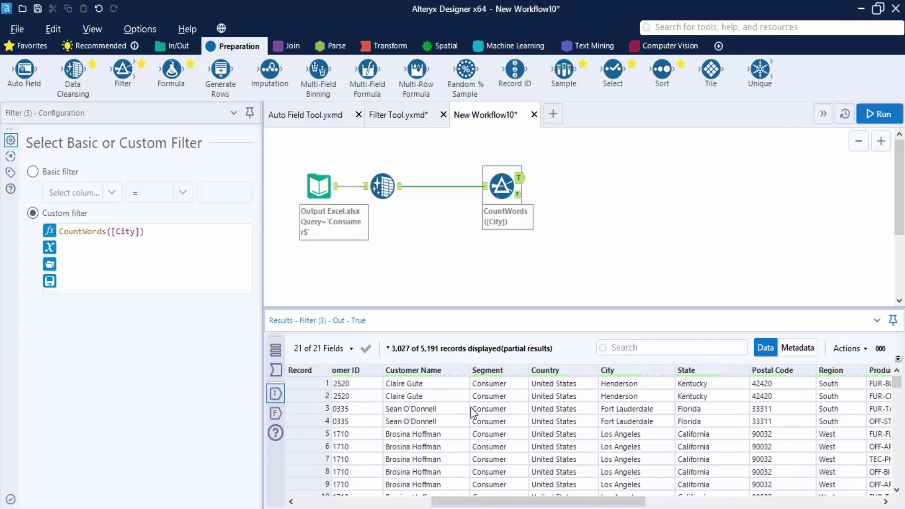
# Replace the CountWords expression by setting a basic filter of Profit >= 1, and switch back to the custom filter.
pyautogui.moveTo(144, 231); pyautogui.dragTo(27, 239)
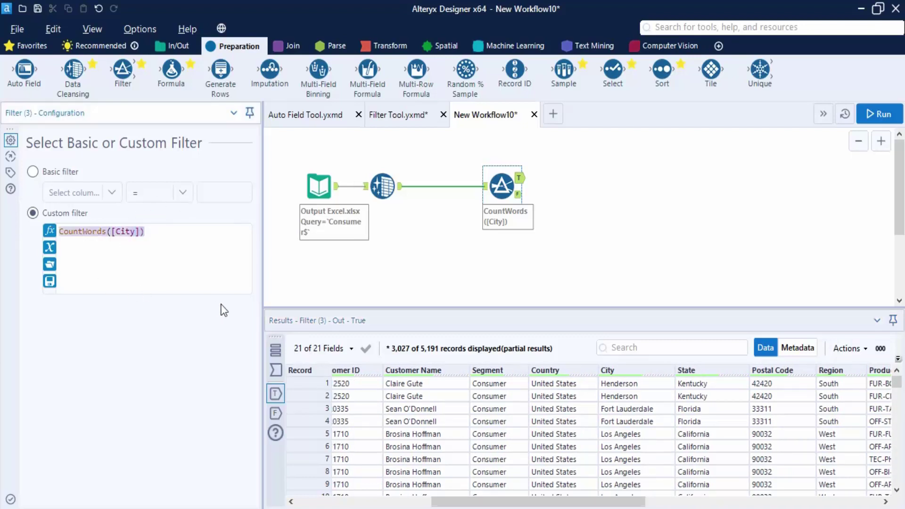
pyautogui.click(34, 172)
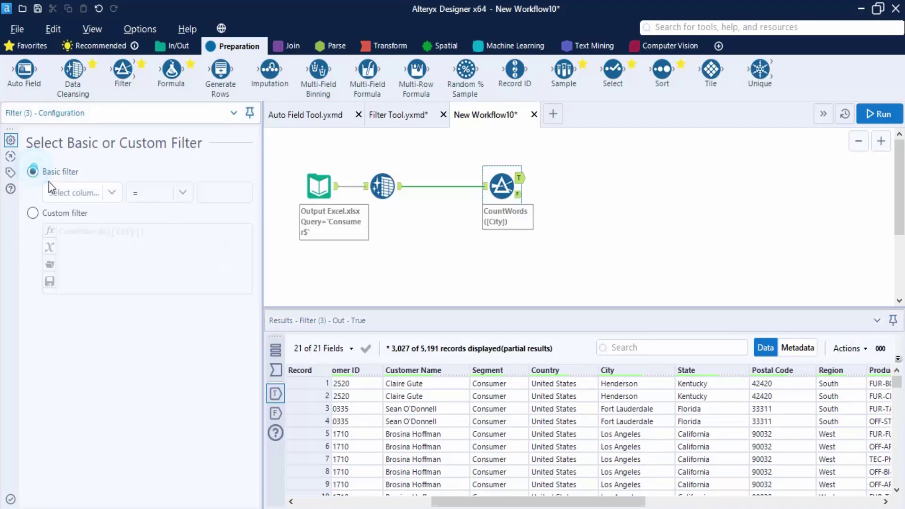
pyautogui.click(113, 193)
pyautogui.scroll(-4, 80, 283)
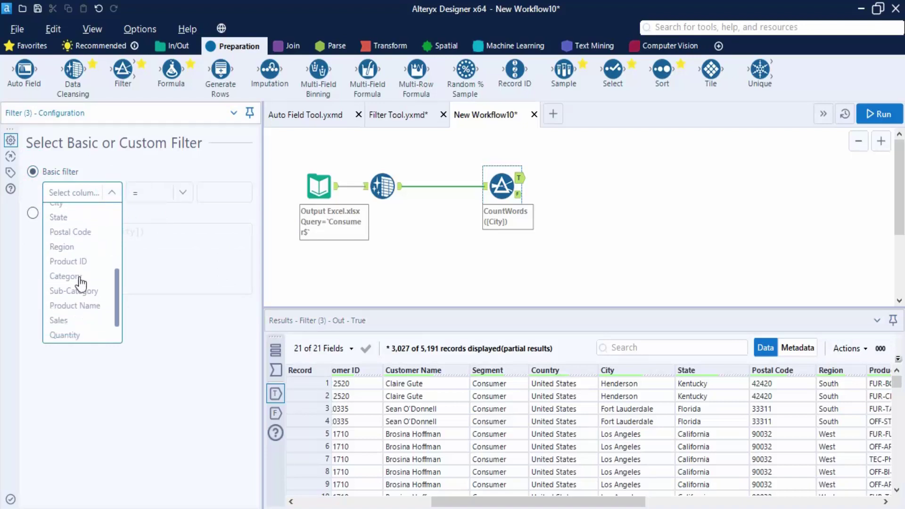
pyautogui.scroll(-1, 78, 306)
pyautogui.click(70, 332)
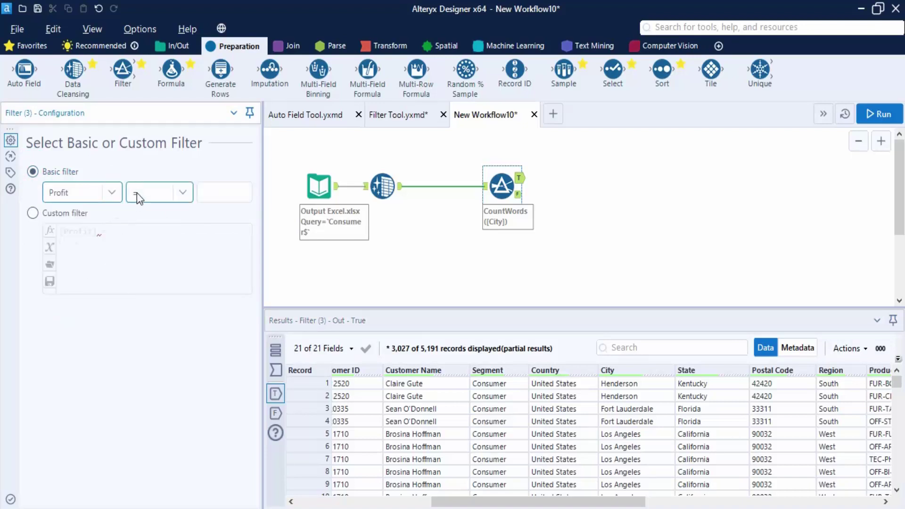
pyautogui.click(176, 197)
pyautogui.click(172, 283)
pyautogui.click(205, 195)
pyautogui.write('1')
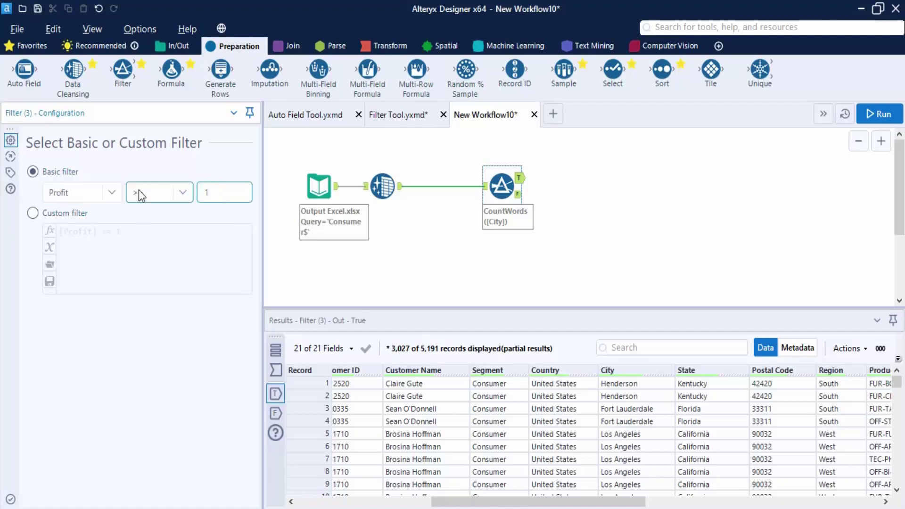
pyautogui.click(33, 214)
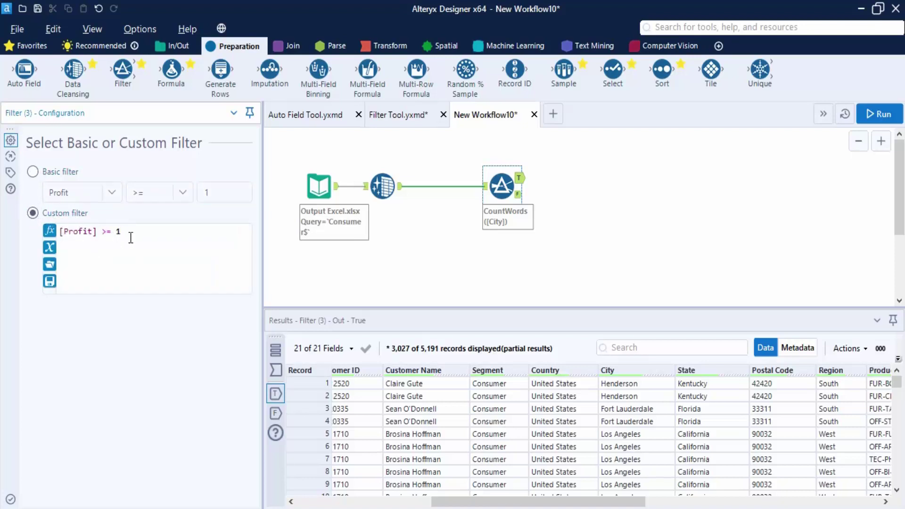
# Run the workflow and examine the Profit values in the Filter tool's True output.
pyautogui.click(889, 105)
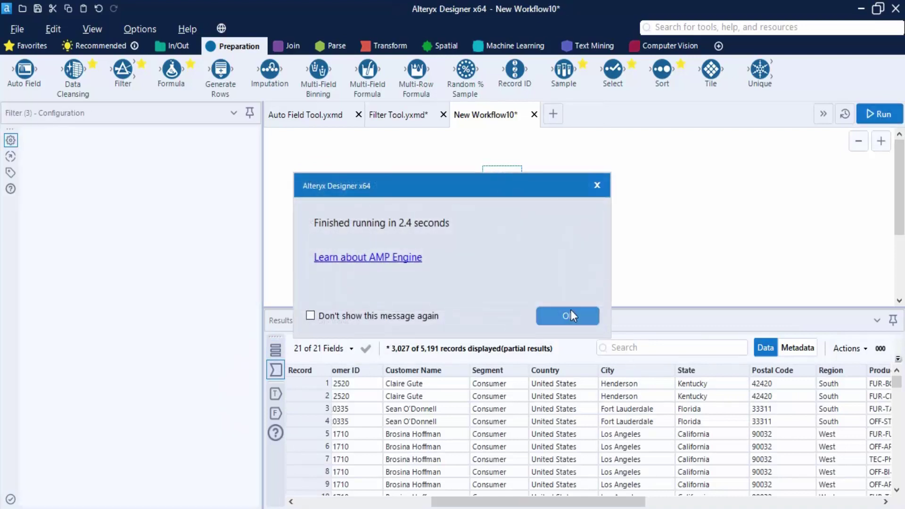
pyautogui.click(570, 310)
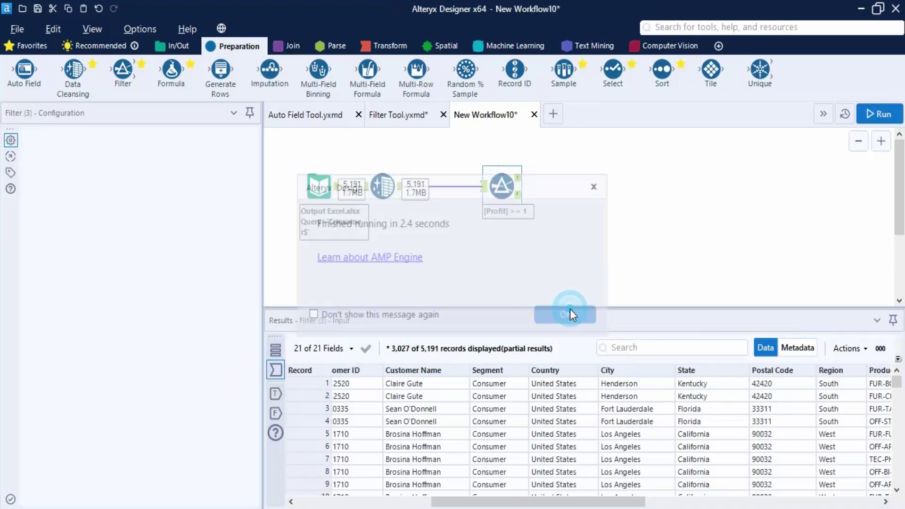
pyautogui.click(277, 394)
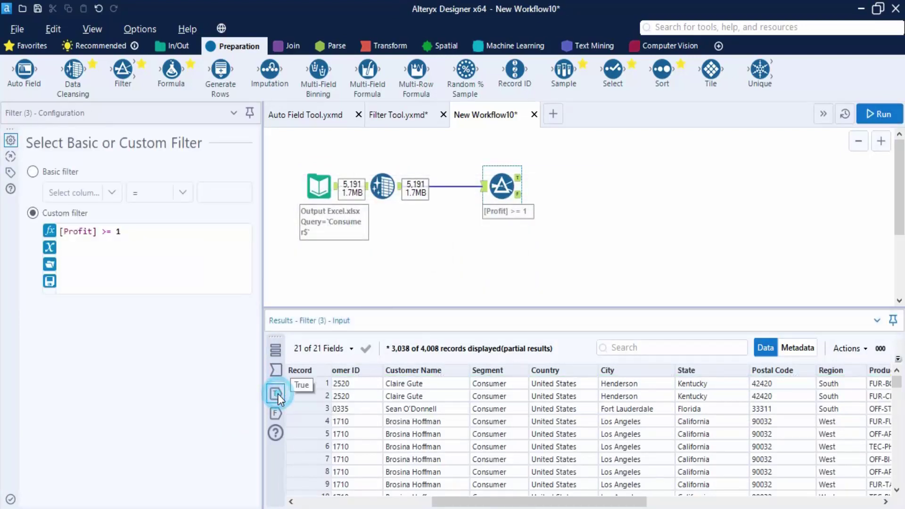
pyautogui.click(495, 496)
pyautogui.moveTo(506, 507); pyautogui.dragTo(739, 507)
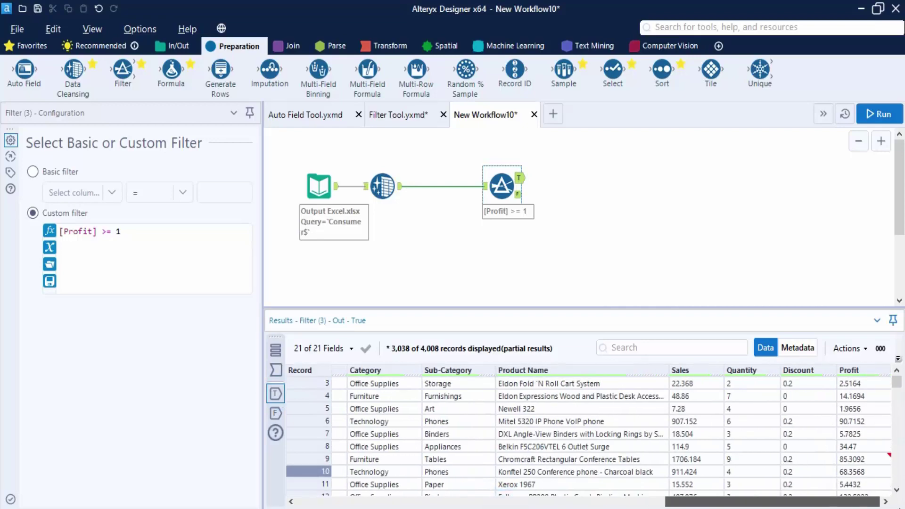
pyautogui.scroll(-4, 873, 403)
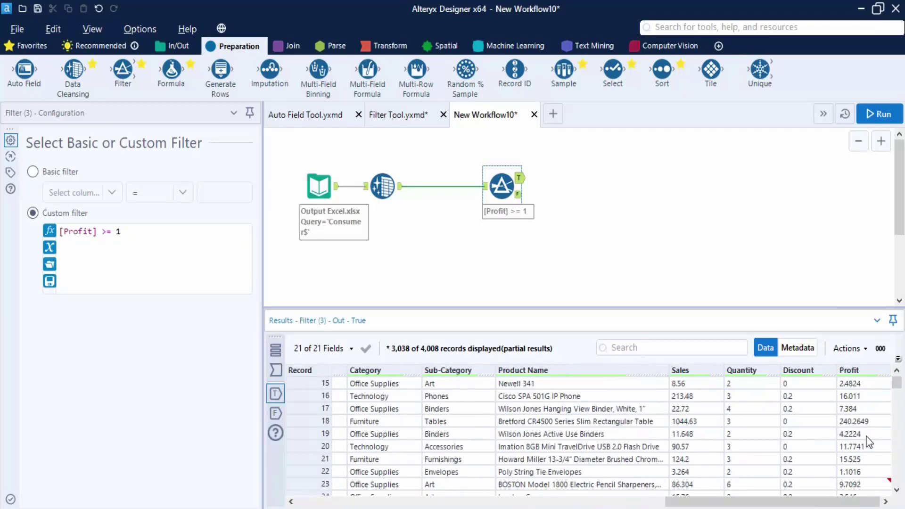
pyautogui.scroll(5, 869, 442)
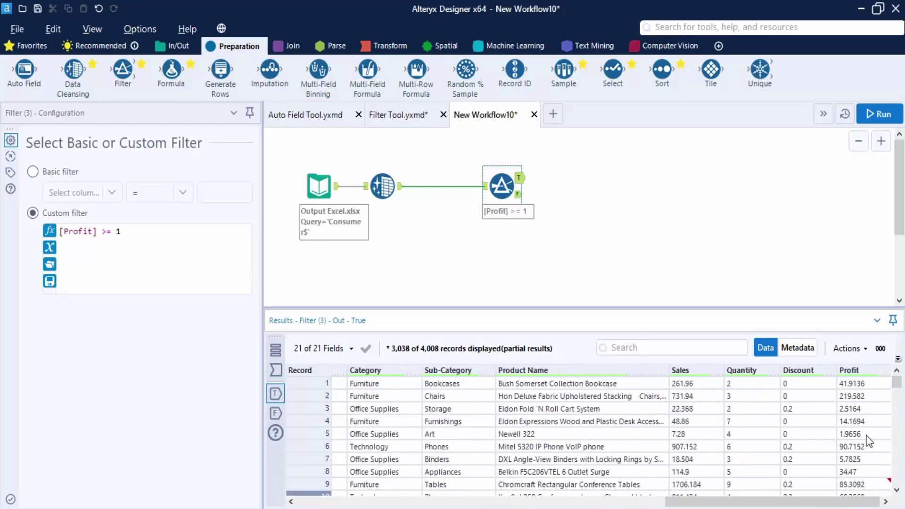
# Examine the Profit values in the Filter tool's False output, and read the filter's and the workflow's run messages.
pyautogui.click(277, 415)
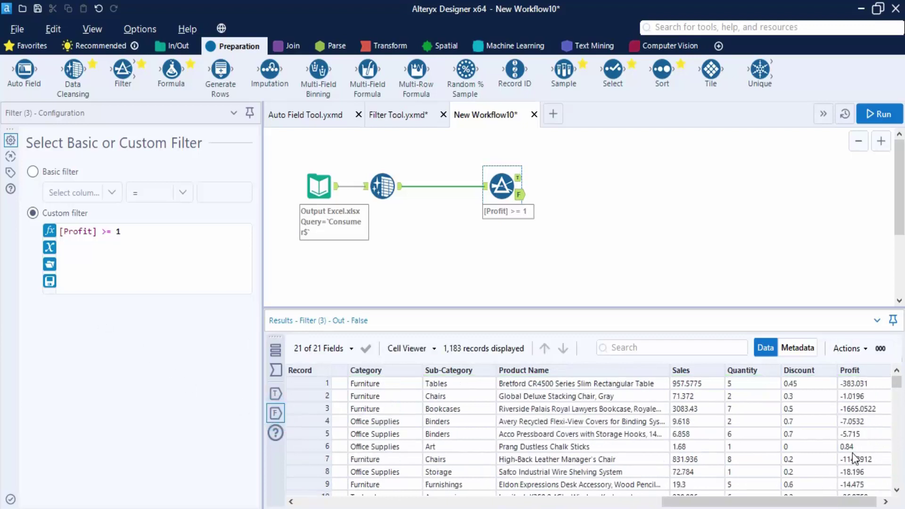
pyautogui.scroll(-3, 856, 457)
pyautogui.scroll(2, 856, 457)
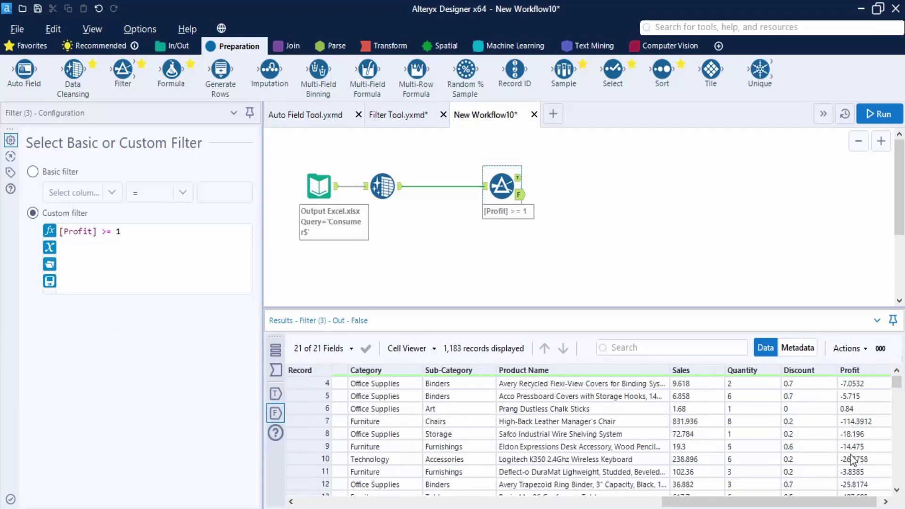
pyautogui.click(276, 350)
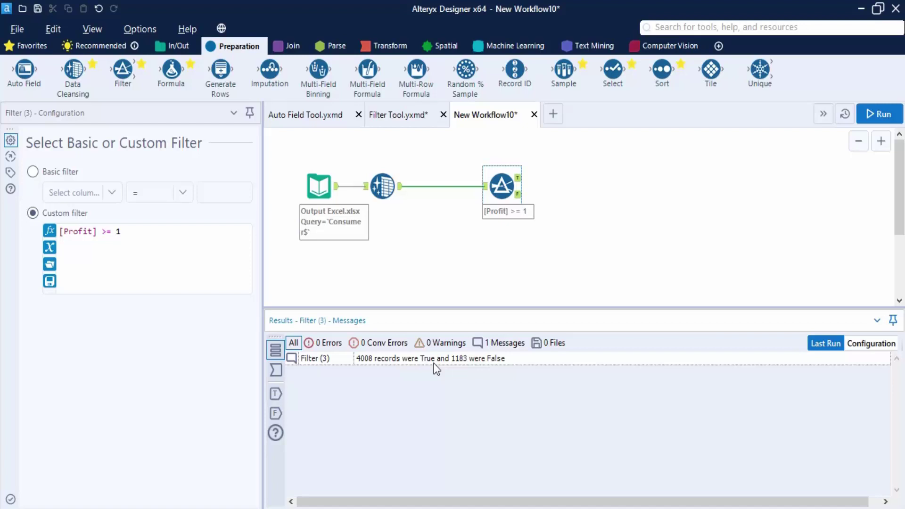
pyautogui.click(727, 260)
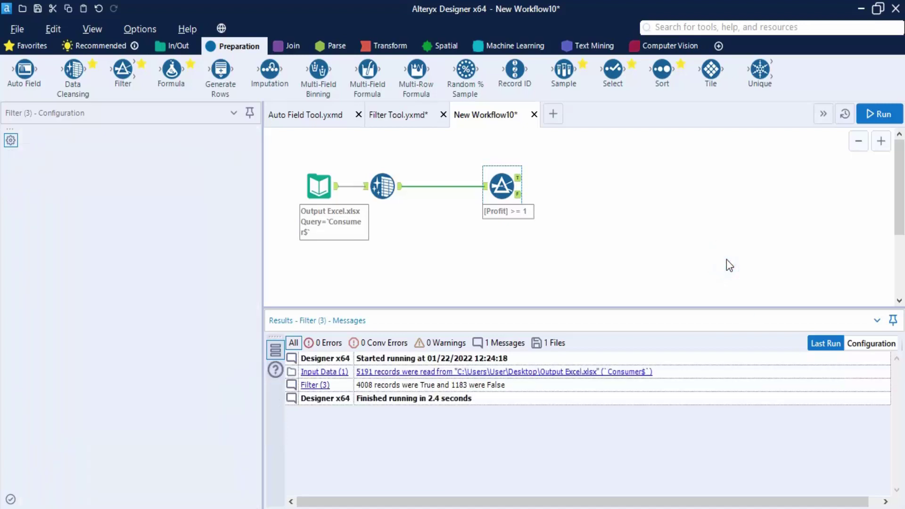